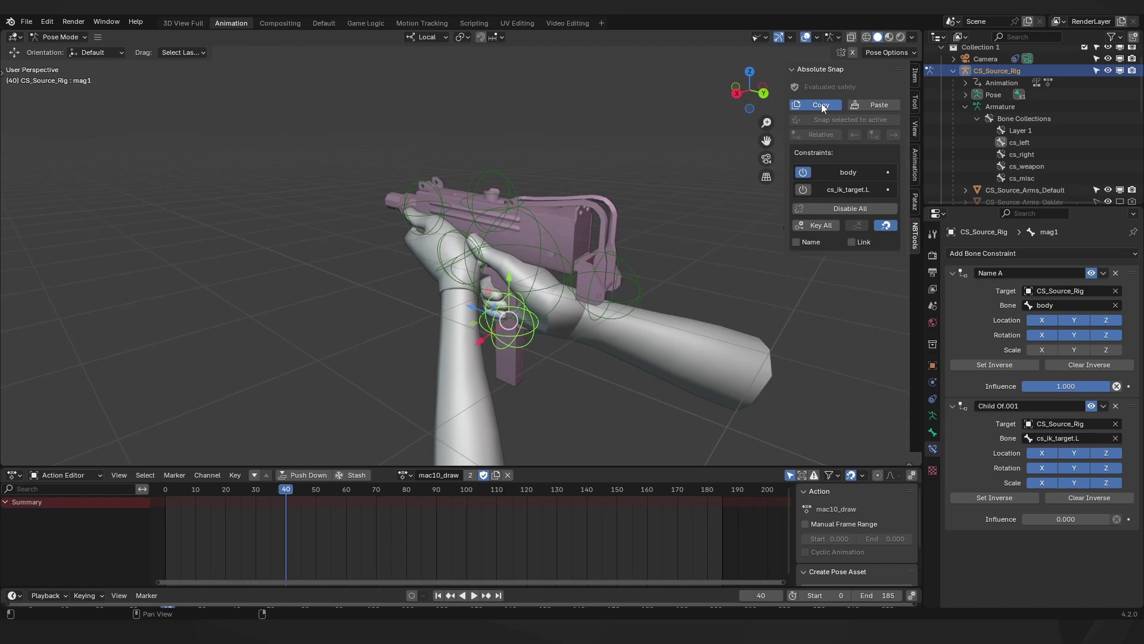
Paste the stored transform onto mag1 so the magazine stands beside the arms, then make body active
middle_drag(513, 266, 679, 231)
click(878, 104)
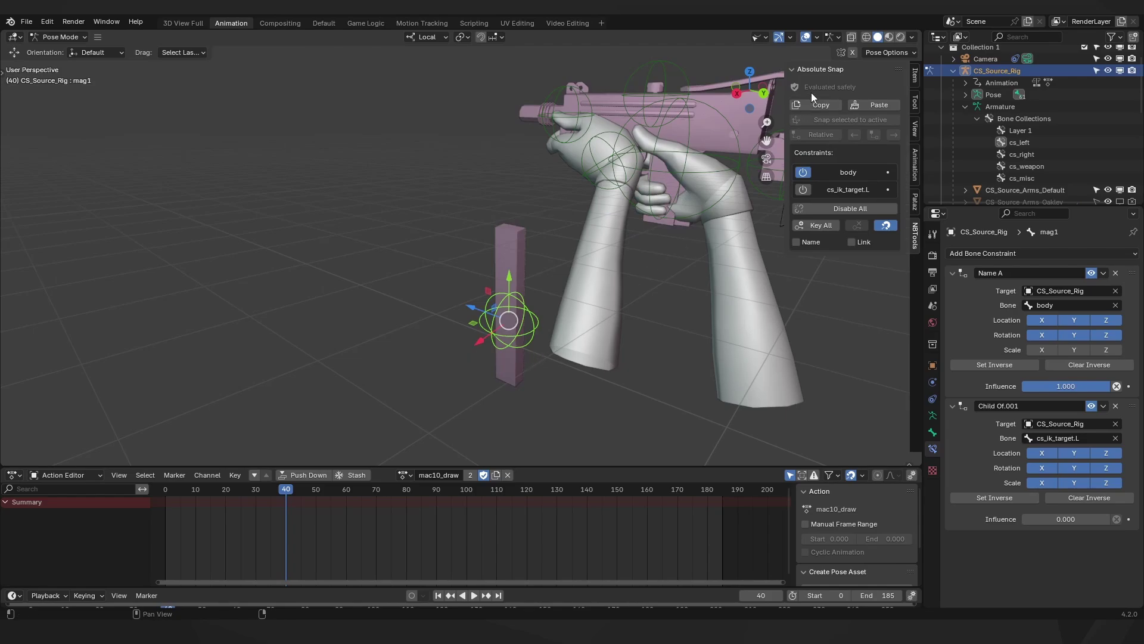
click(614, 261)
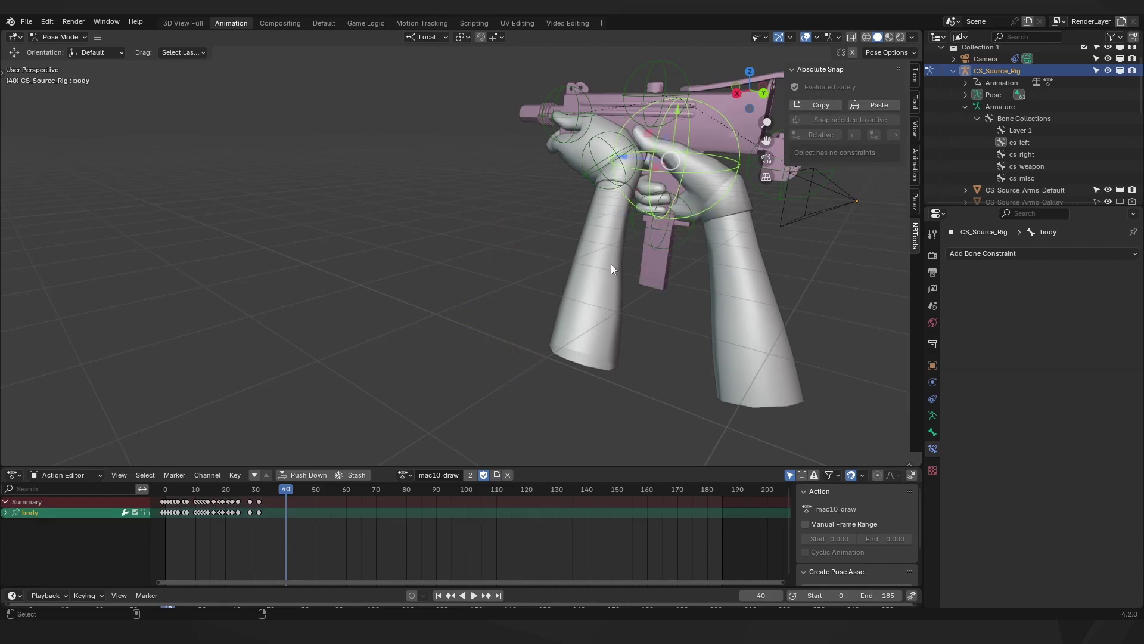
Snap the loose mag2 magazine onto mag1, then undo the snap
middle_drag(611, 263, 674, 256)
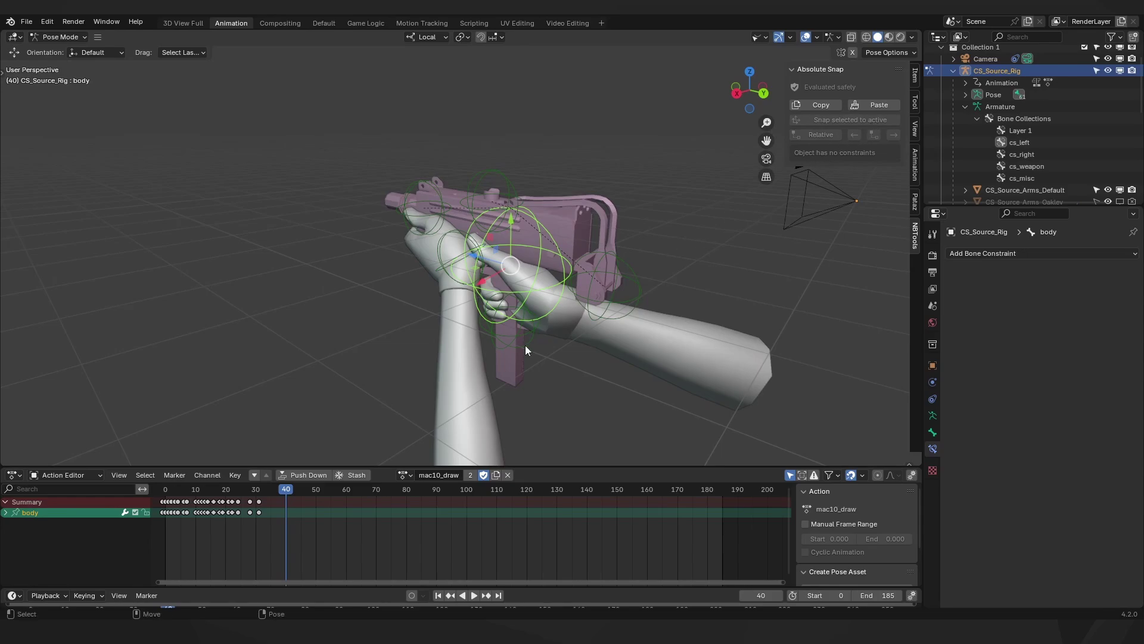
scroll(536, 343, down, 4)
click(559, 365)
scroll(535, 291, up, 2)
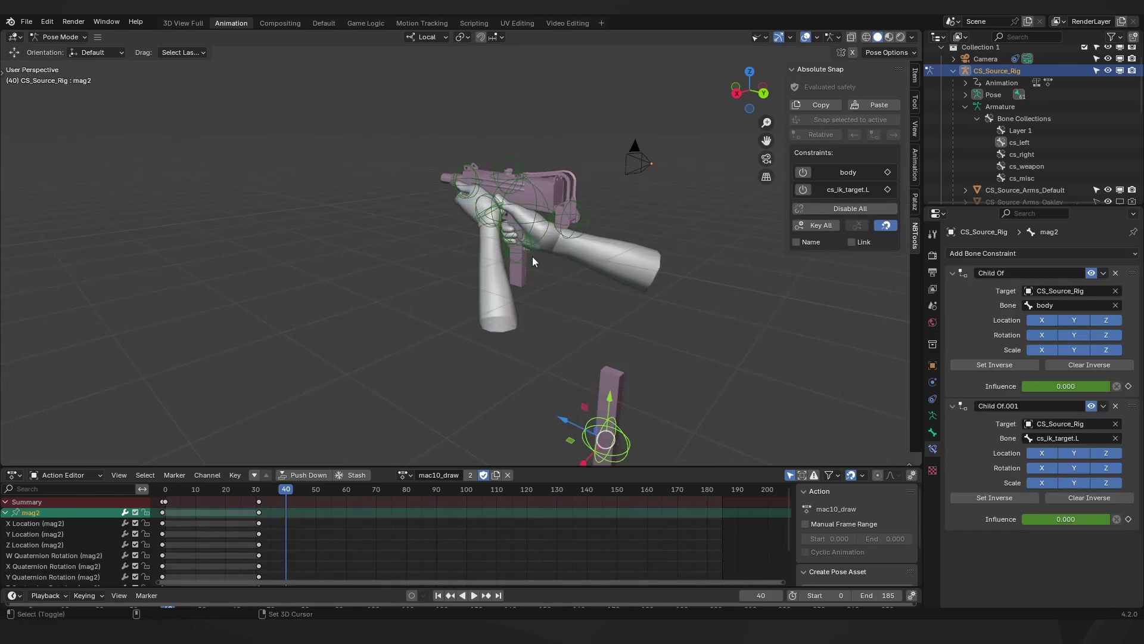
shift+click(533, 261)
click(826, 119)
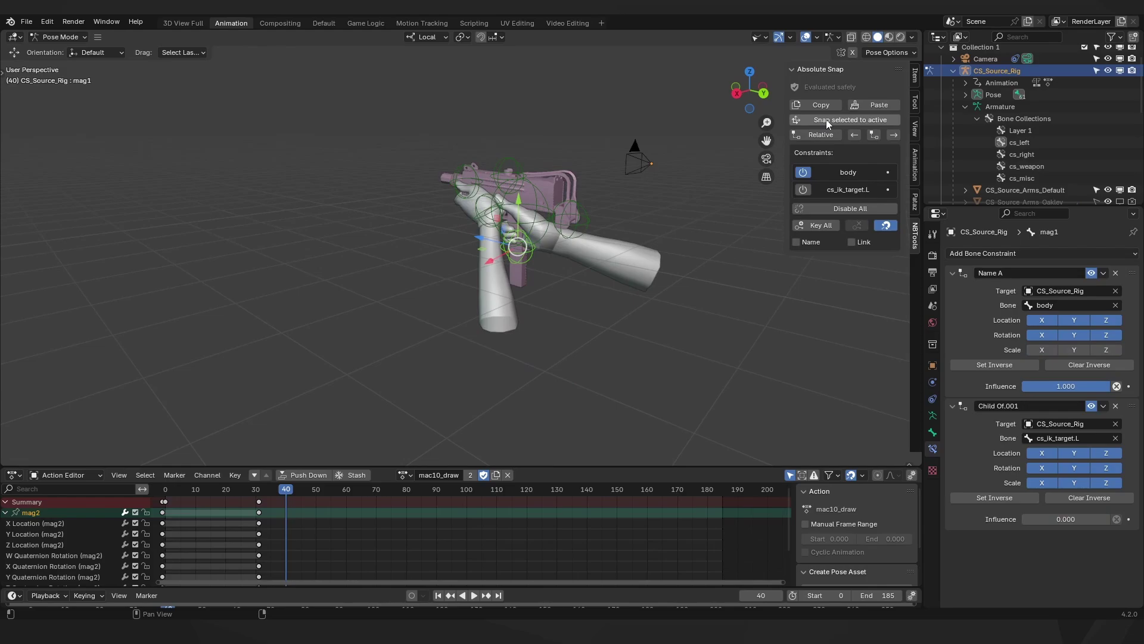
key(ctrl+z)
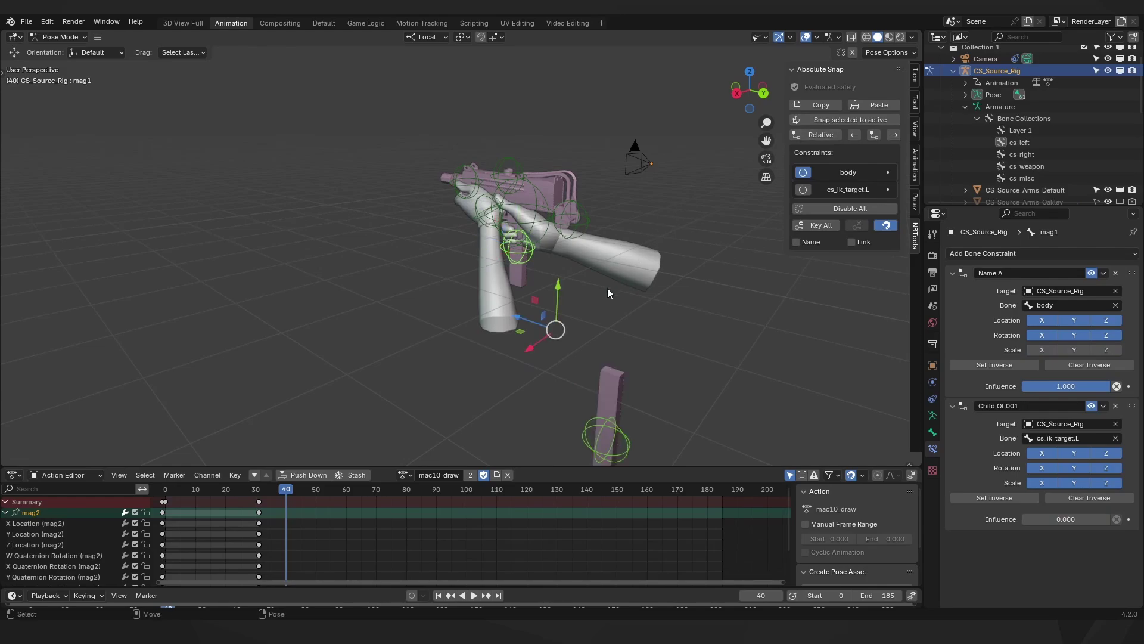
Snap the magazine onto the stock bone, then make body the active bone
scroll(606, 288, up, 3)
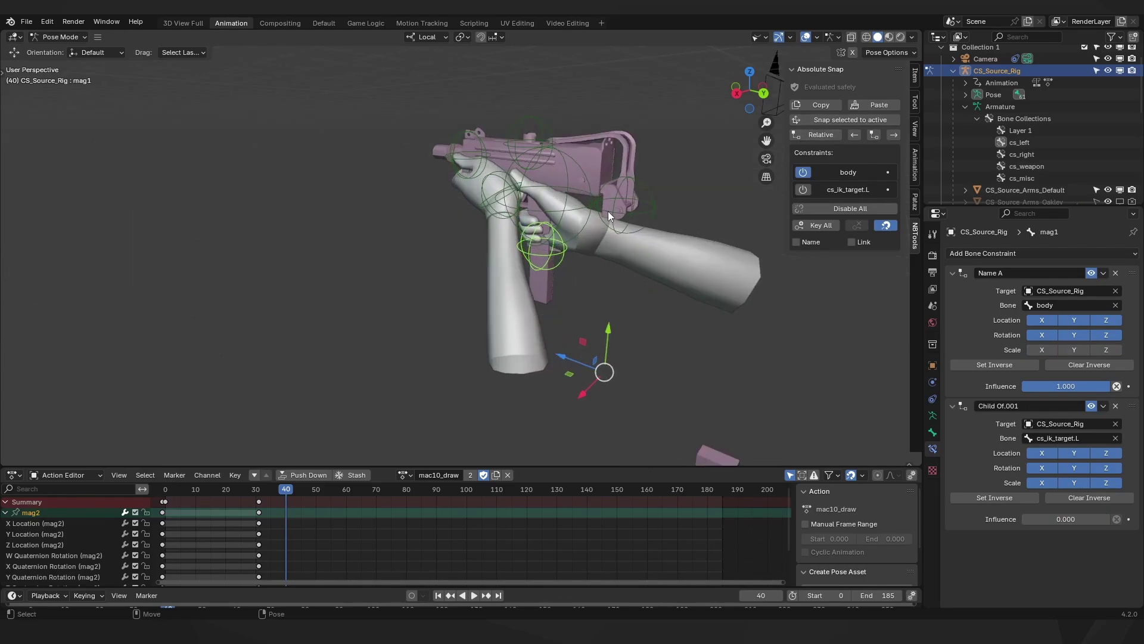
shift+click(652, 204)
middle_drag(652, 204, 632, 257)
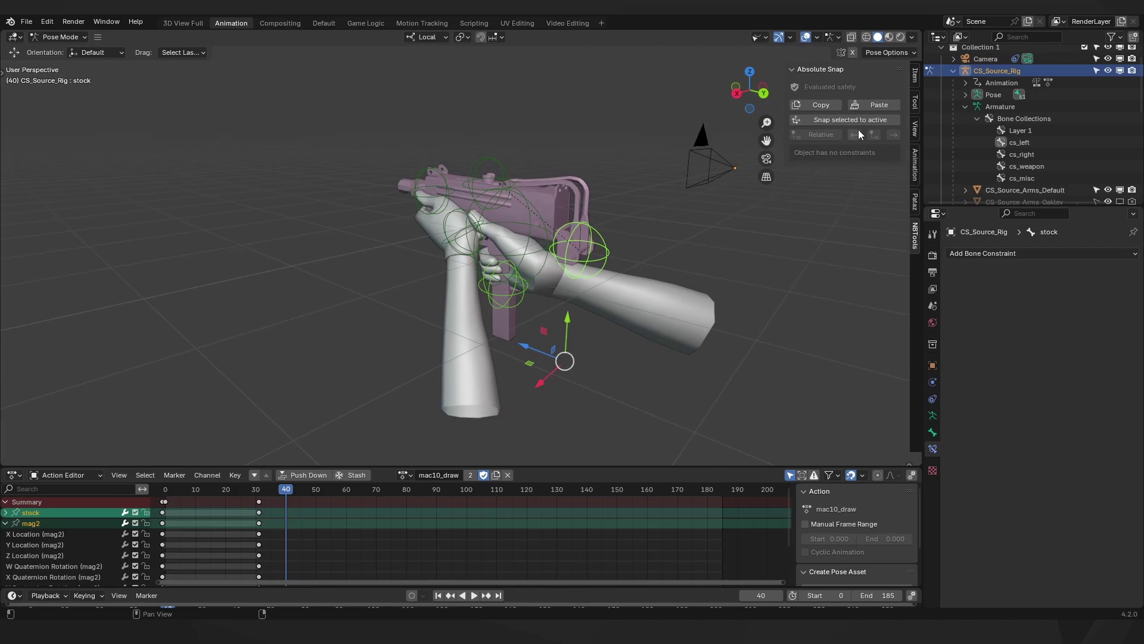
click(864, 123)
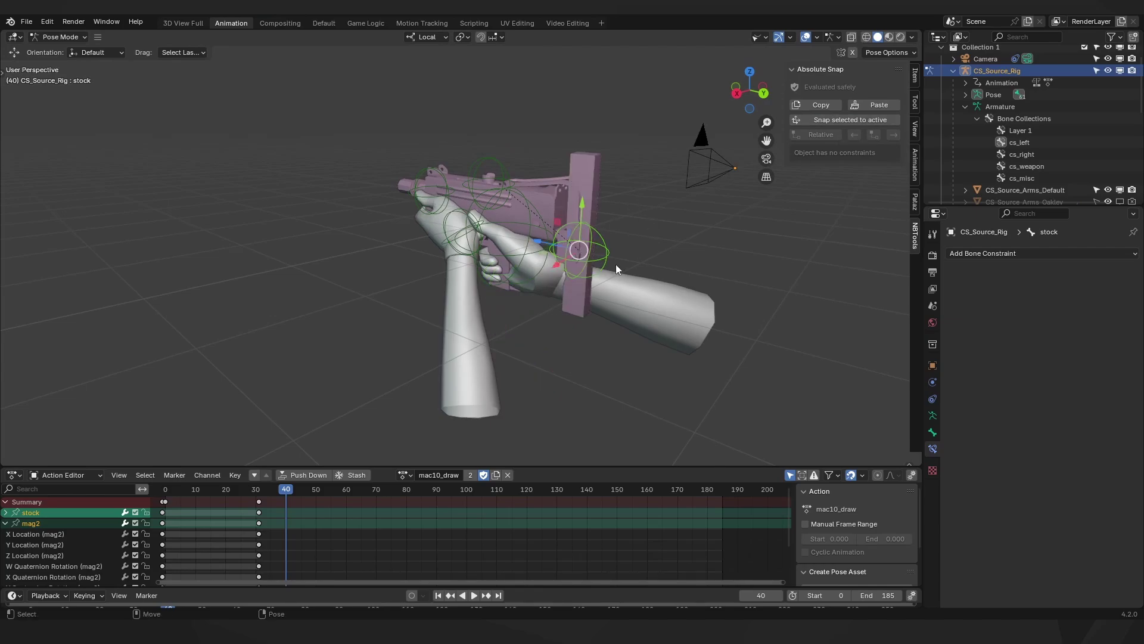
click(579, 223)
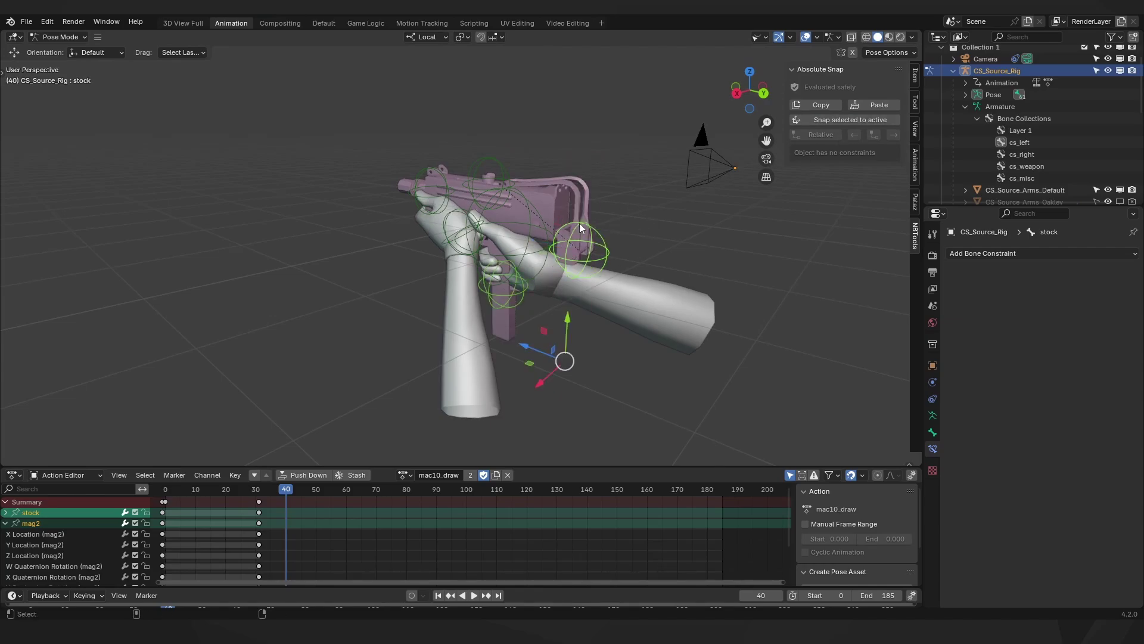
Test-move the rig and undo, then select a hand and body and snap at frame 17
middle_drag(580, 223, 652, 255)
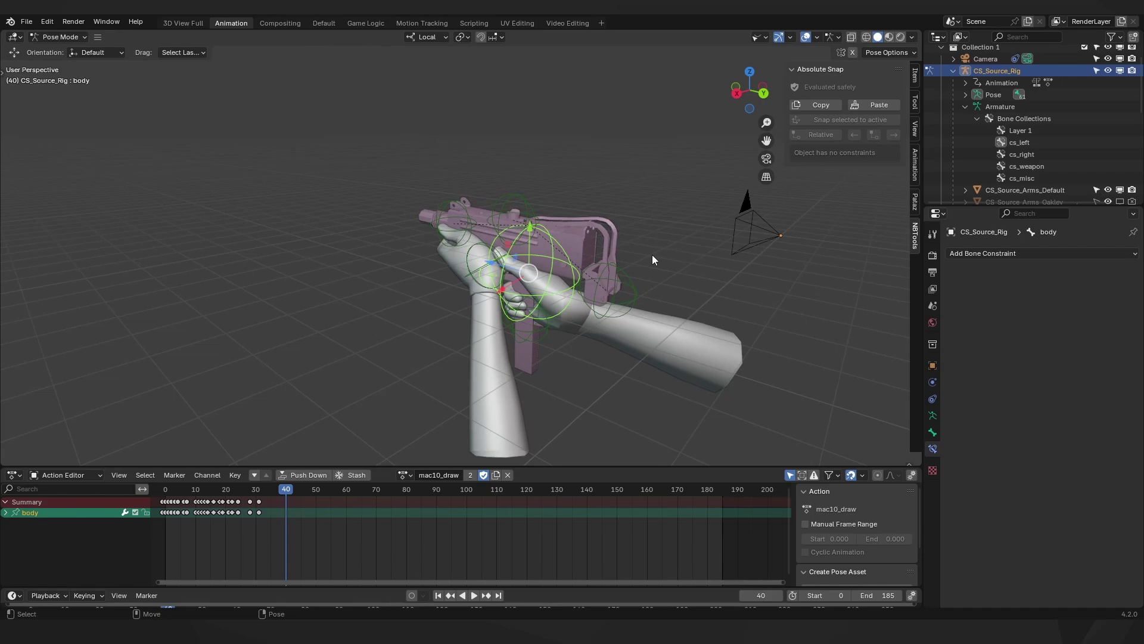
drag(530, 269, 515, 205)
key(ctrl+z)
click(545, 335)
shift+click(562, 238)
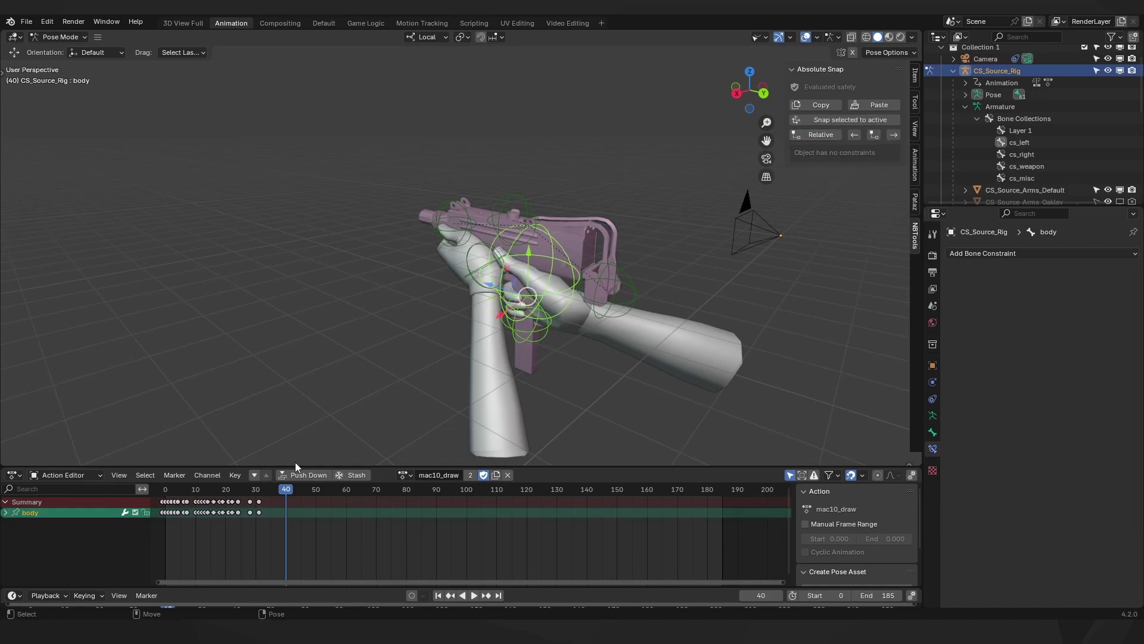
drag(247, 485, 192, 493)
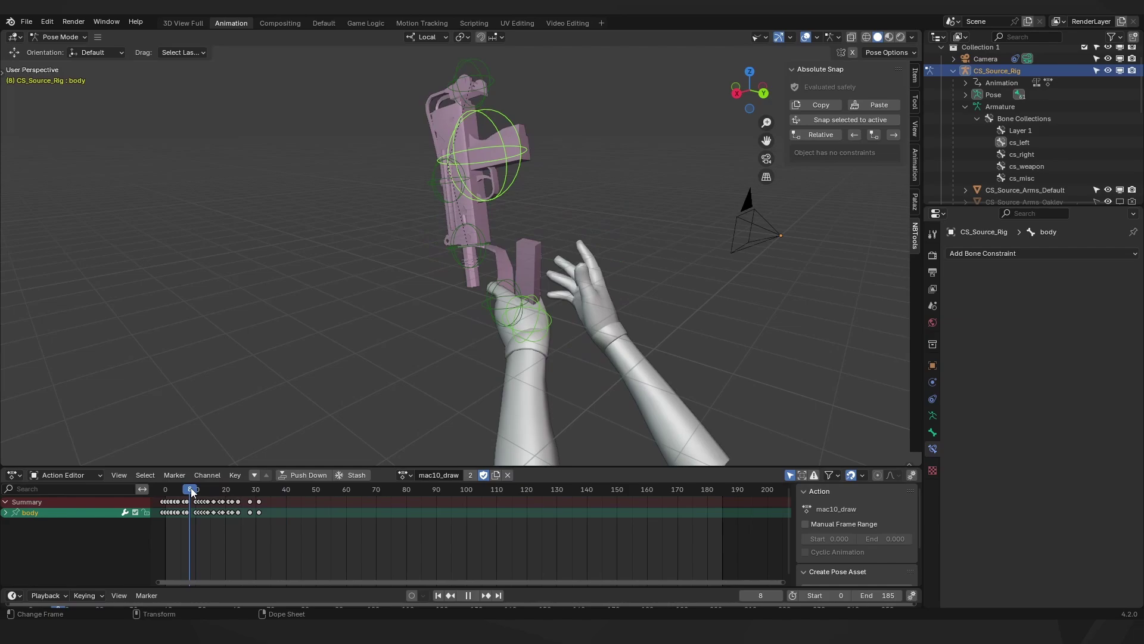
click(873, 135)
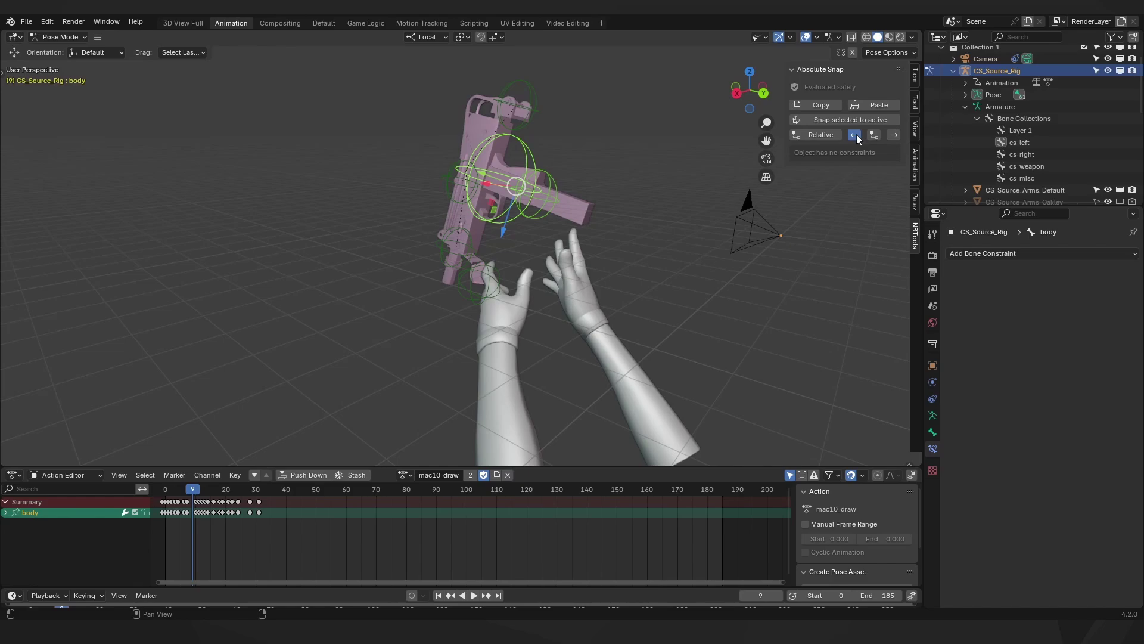
Step back and forward frame by frame, snapping and keying mag1 on each frame
click(856, 134)
click(857, 134)
click(857, 134)
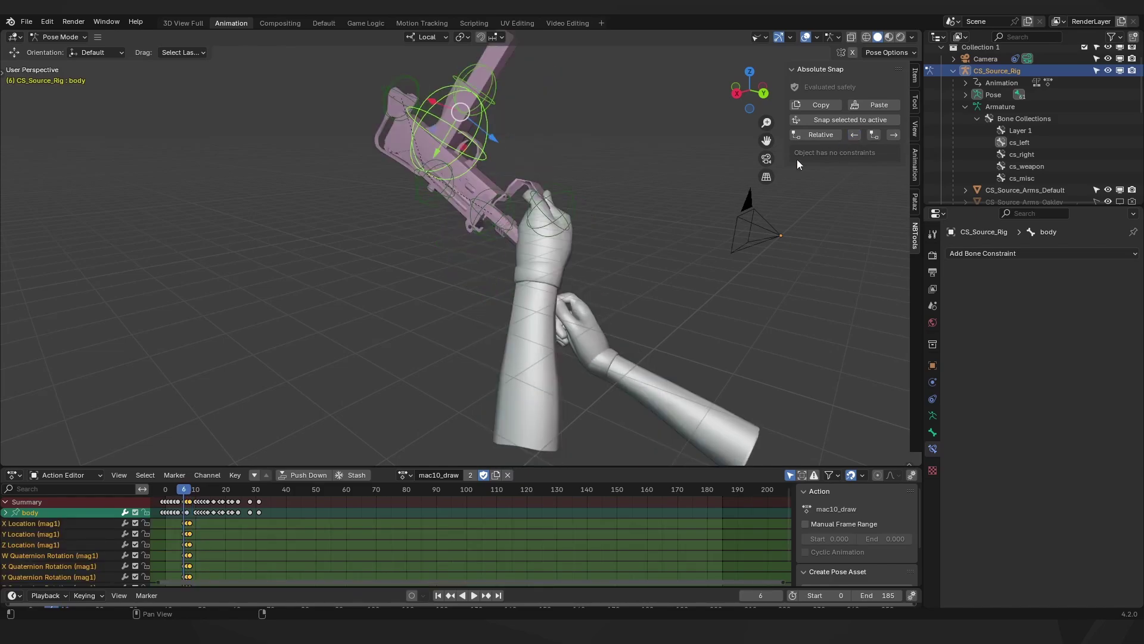
click(893, 136)
click(893, 136)
click(892, 135)
click(893, 135)
click(893, 136)
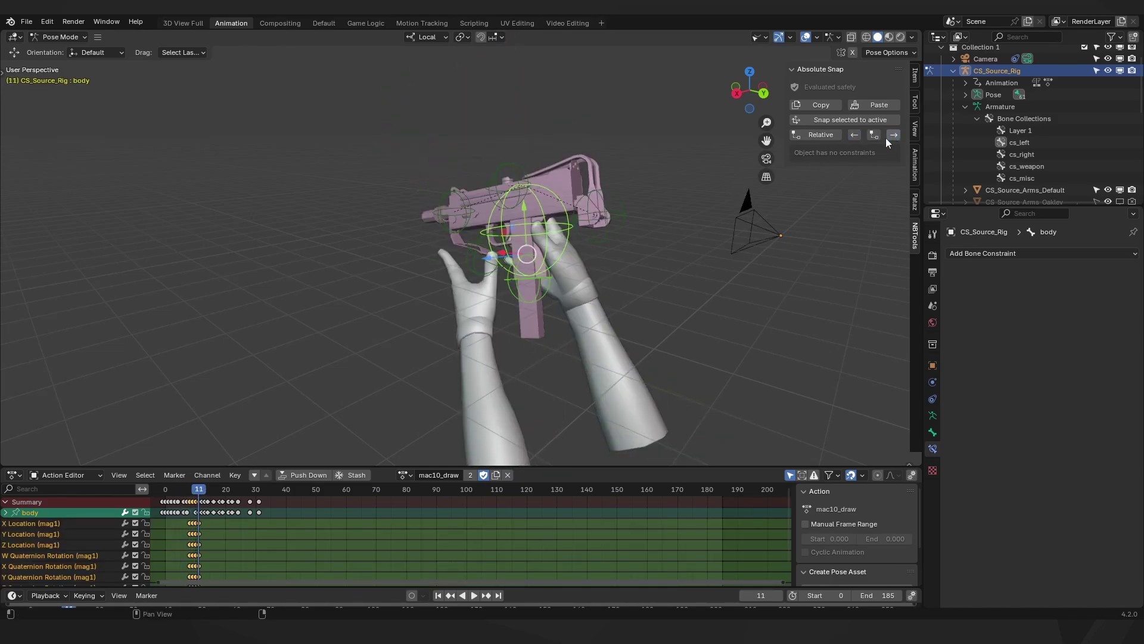
Bake mag1's snapped transform across every frame through 185 and scrub to review the motion
key(Left)
key(Left)
key(Left)
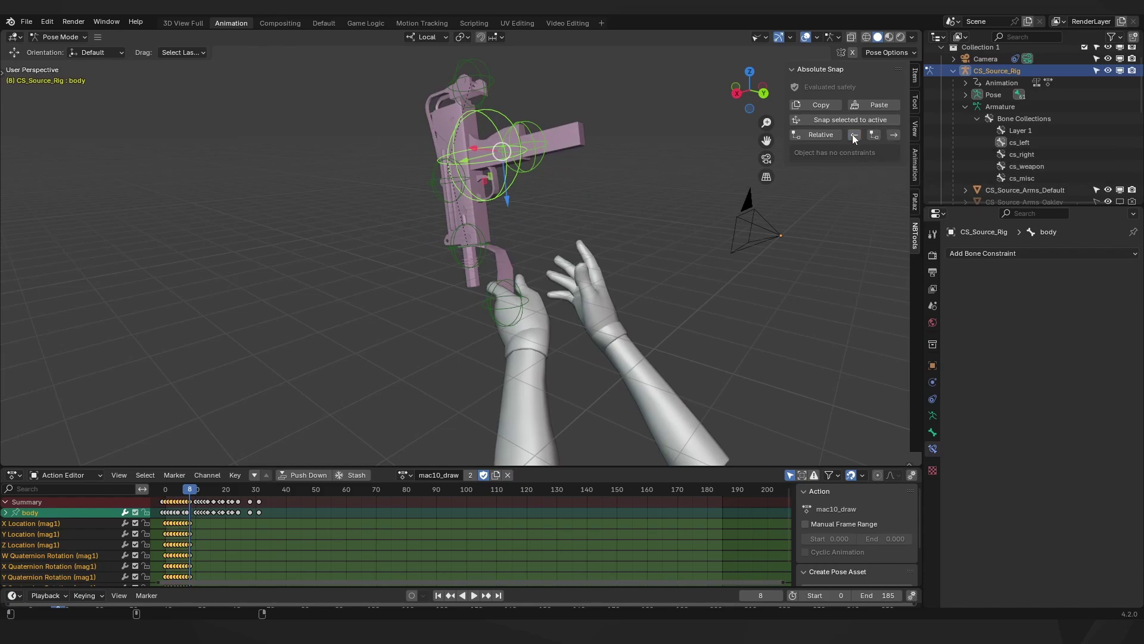
click(893, 136)
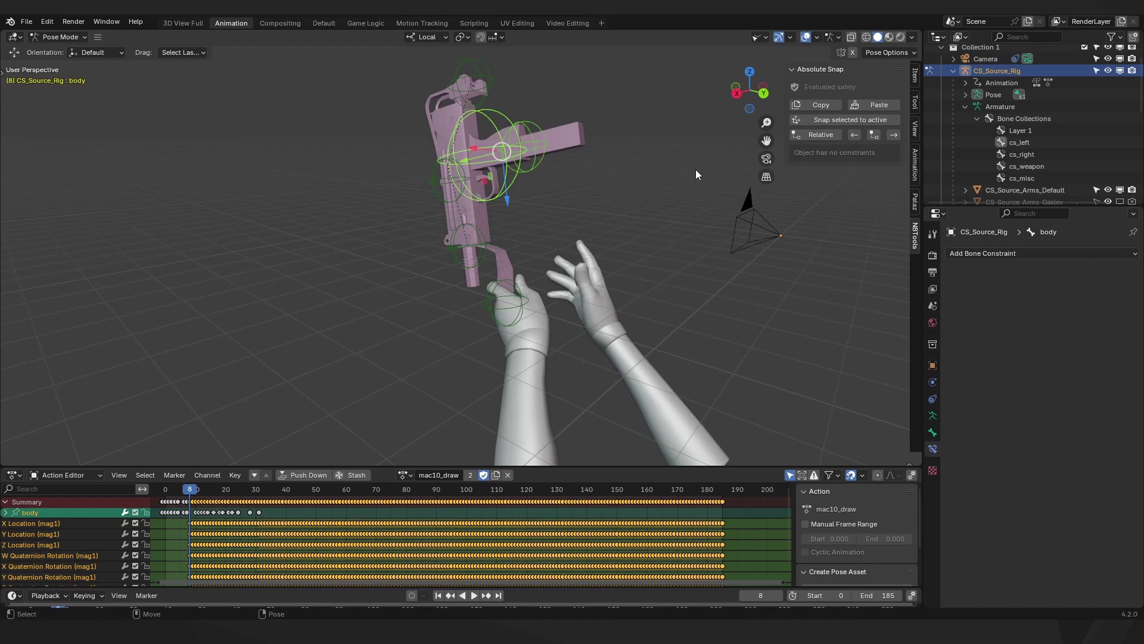
click(875, 136)
click(197, 490)
mouse_move(196, 490)
mouse_down()
mouse_move(232, 493)
mouse_move(184, 496)
mouse_up()
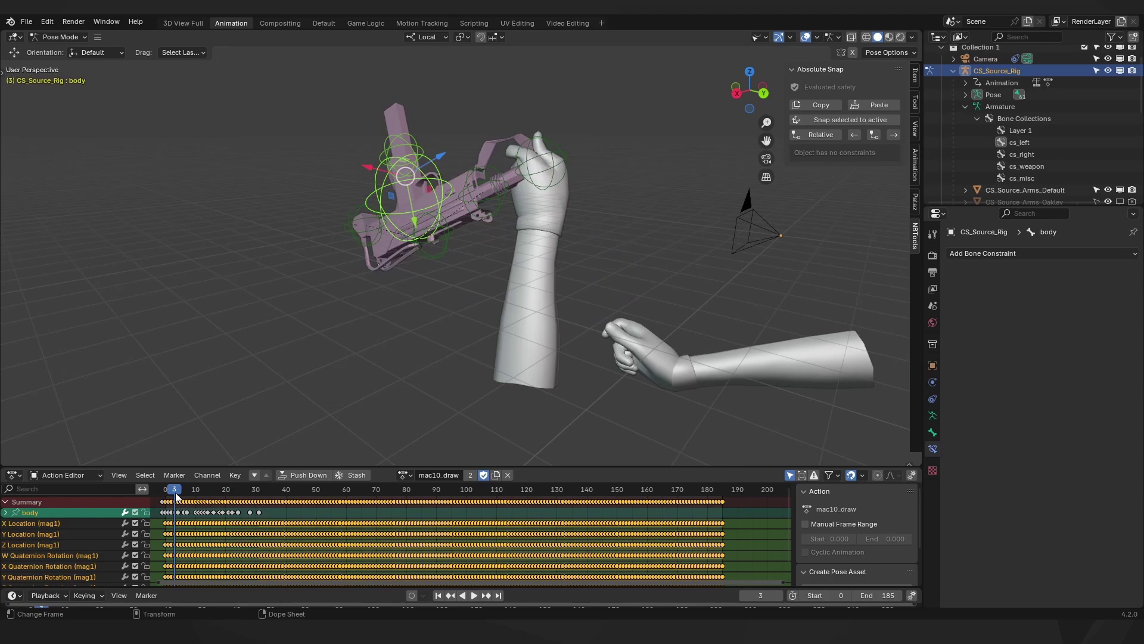
Test-move the gun and cancel, then switch on mag1's body constraint
click(540, 256)
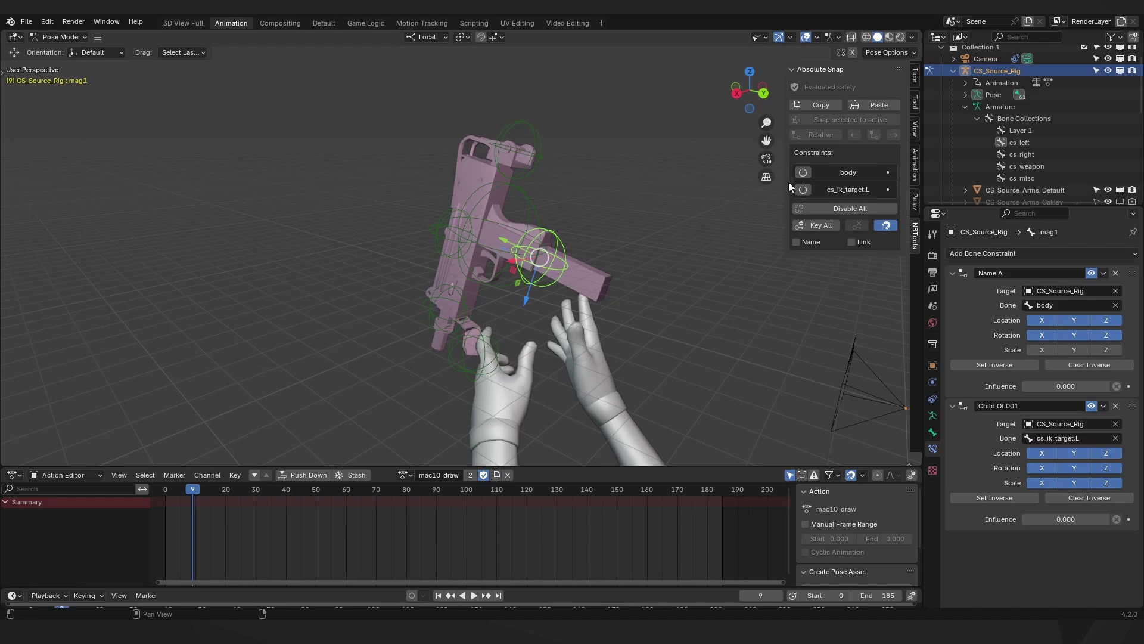
click(498, 223)
key(g)
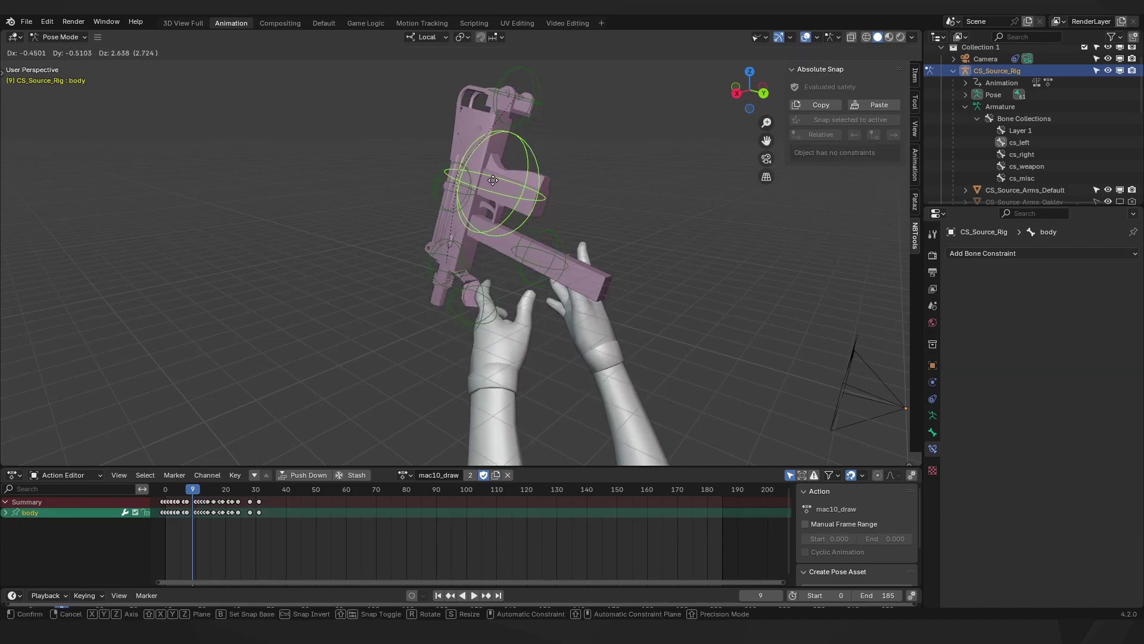
key(Escape)
click(553, 256)
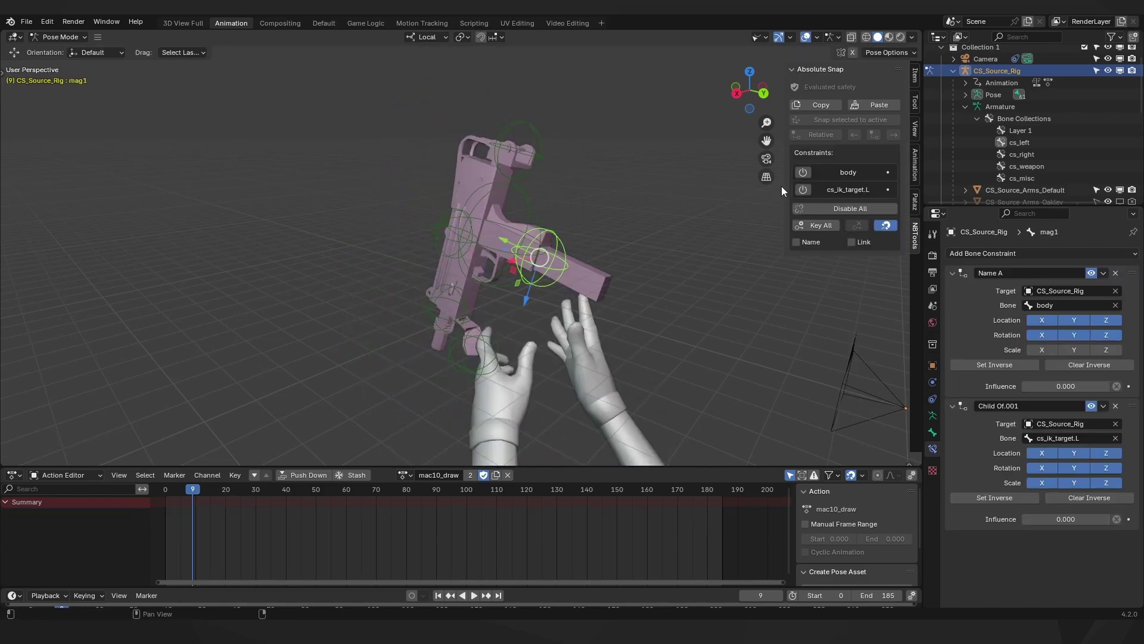
click(803, 172)
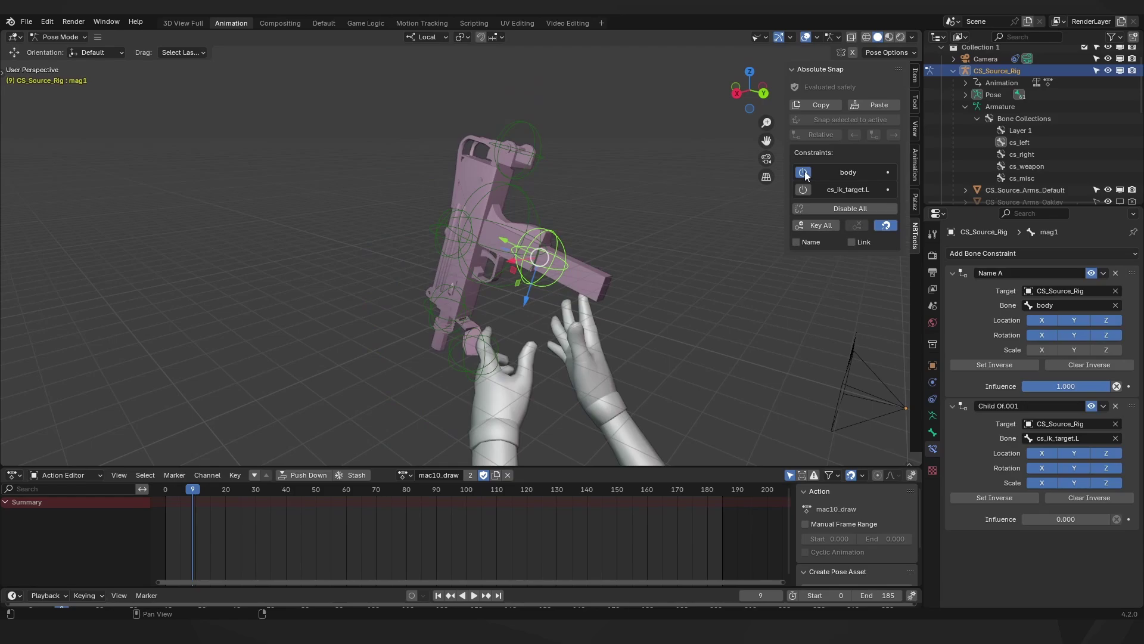
Move the gun to a new spot, then toggle mag1's body and cs_ik_target.L constraints to compare
click(506, 220)
key(g)
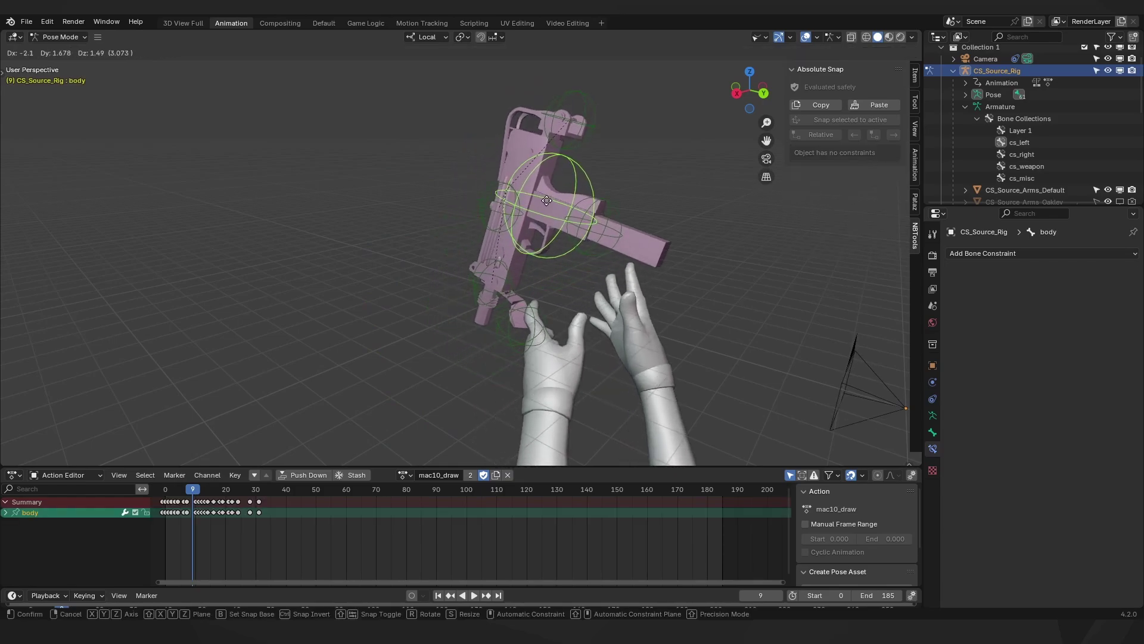
click(508, 239)
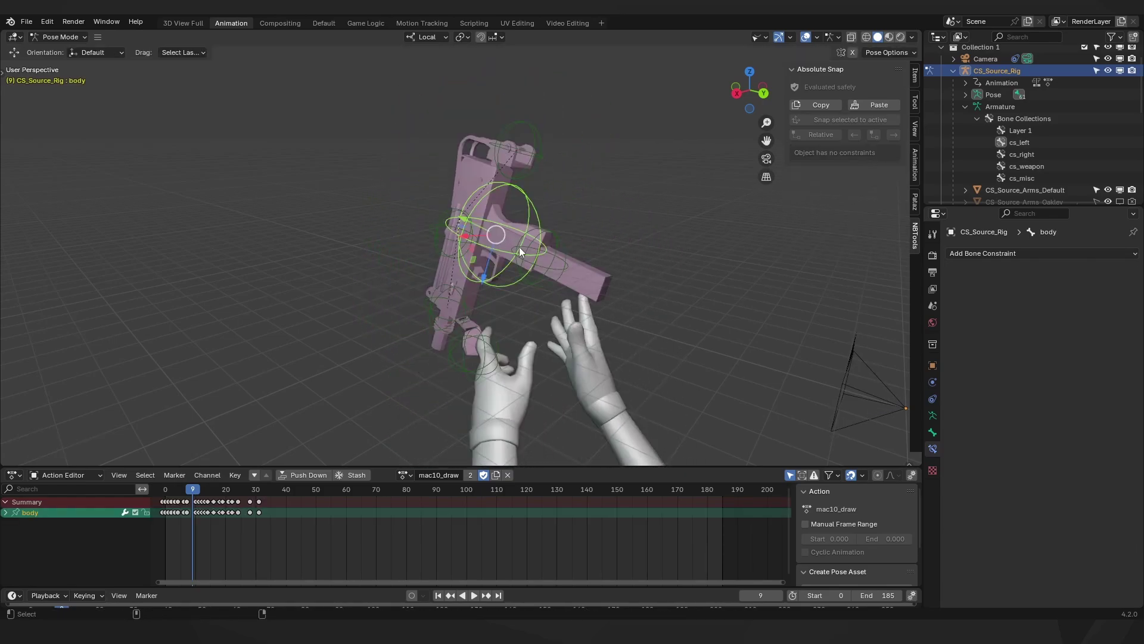
click(559, 237)
click(803, 172)
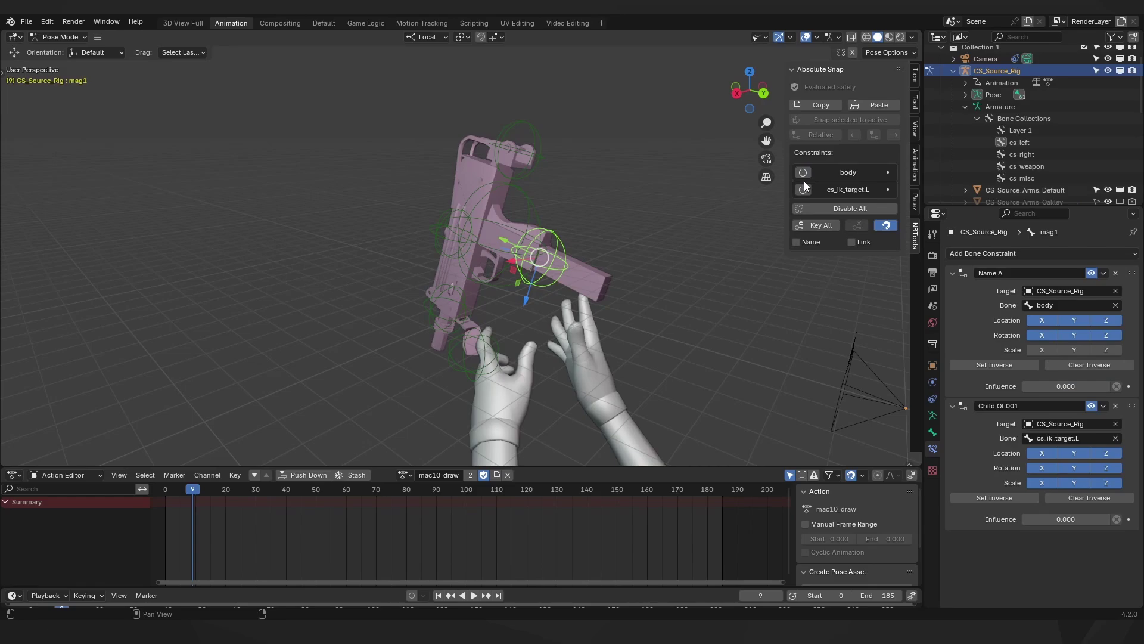
click(803, 172)
click(803, 173)
click(803, 189)
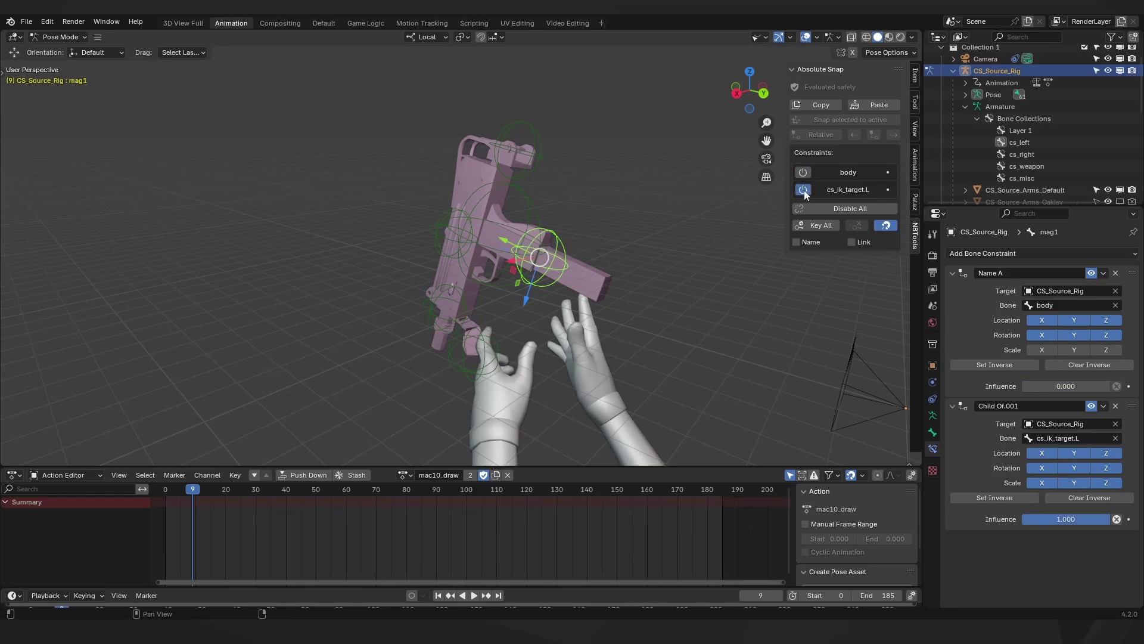
click(804, 190)
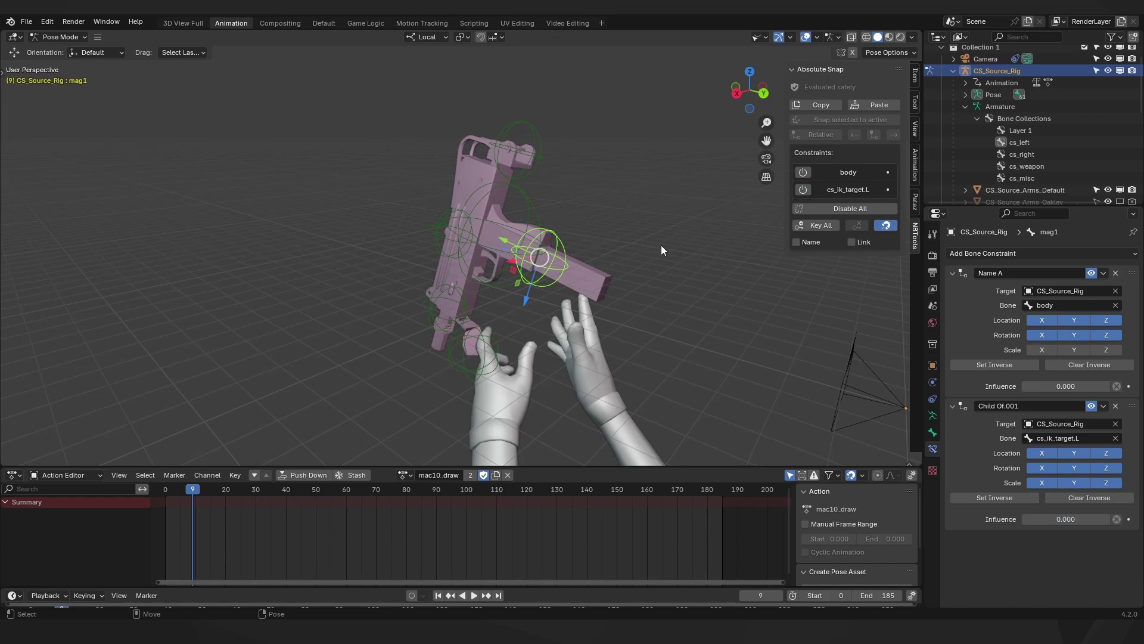
Turn both constraints on, Disable All to zero their influence, then key body's influence at frame 9
click(804, 172)
click(803, 190)
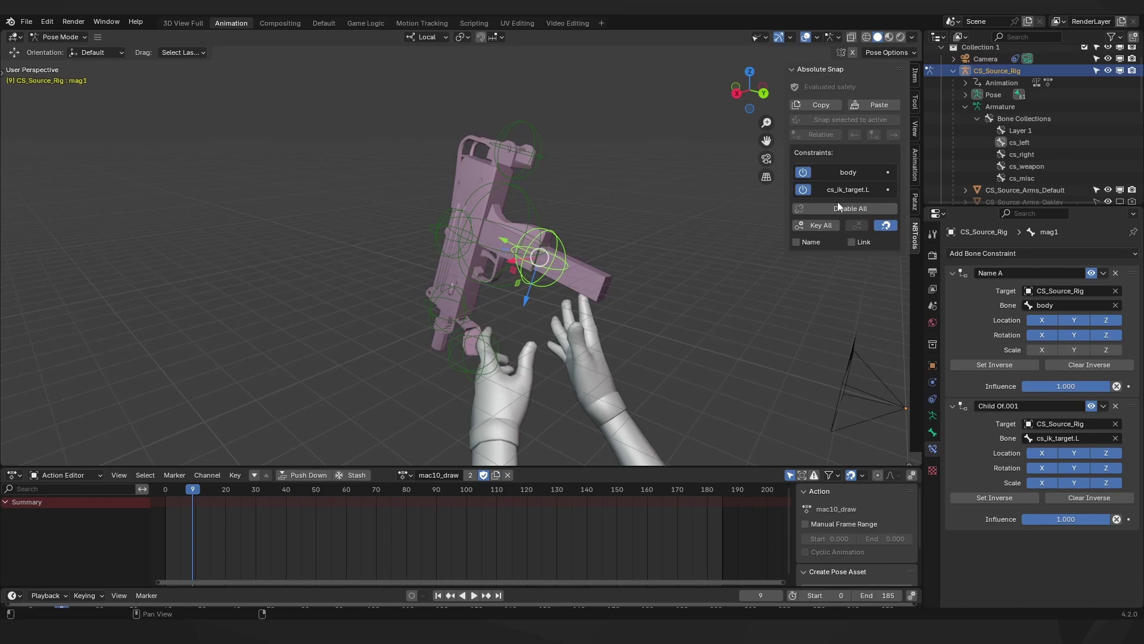
click(852, 210)
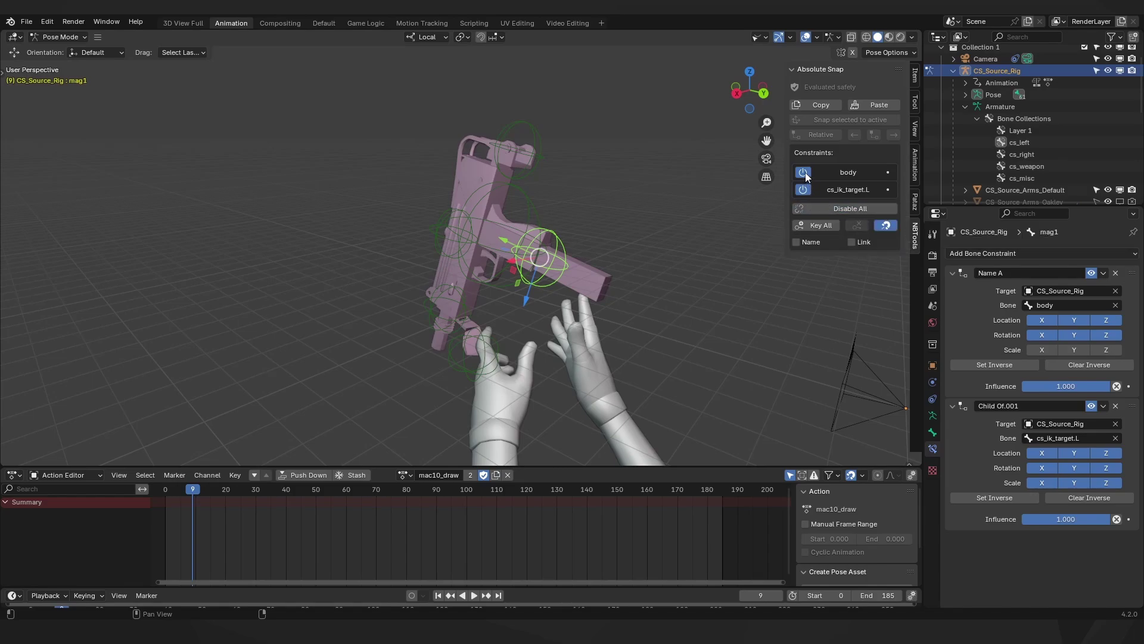
right_click(848, 172)
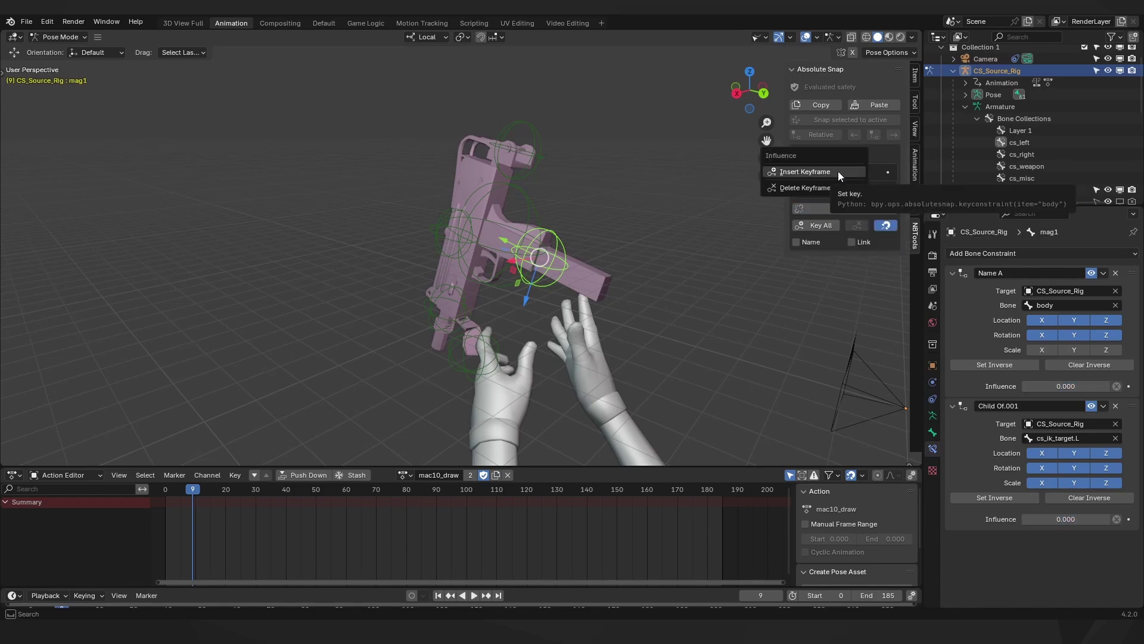
click(884, 162)
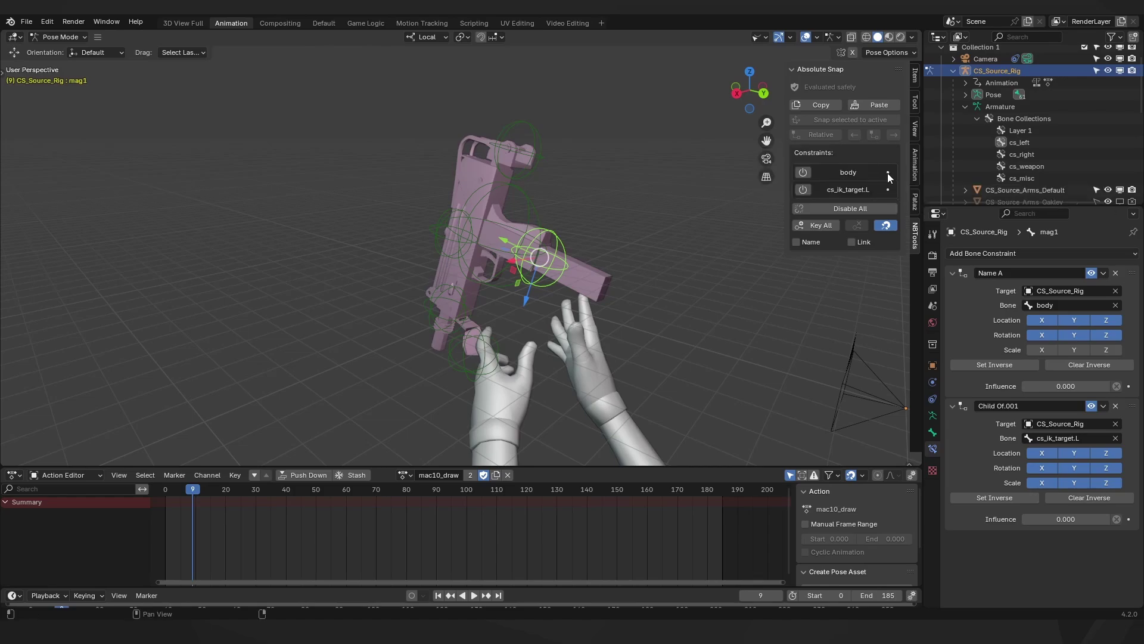
click(888, 173)
Discard the body influence keyframe, turn body back on, and start playback
key(ctrl+z)
key(ctrl+z)
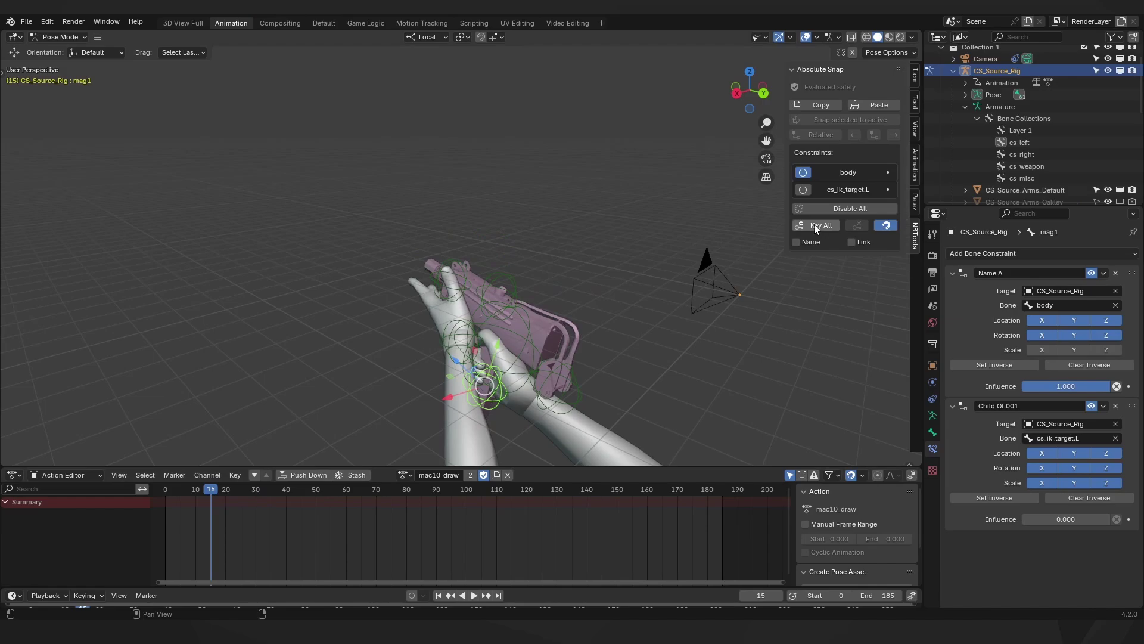
key(ctrl+shift+z)
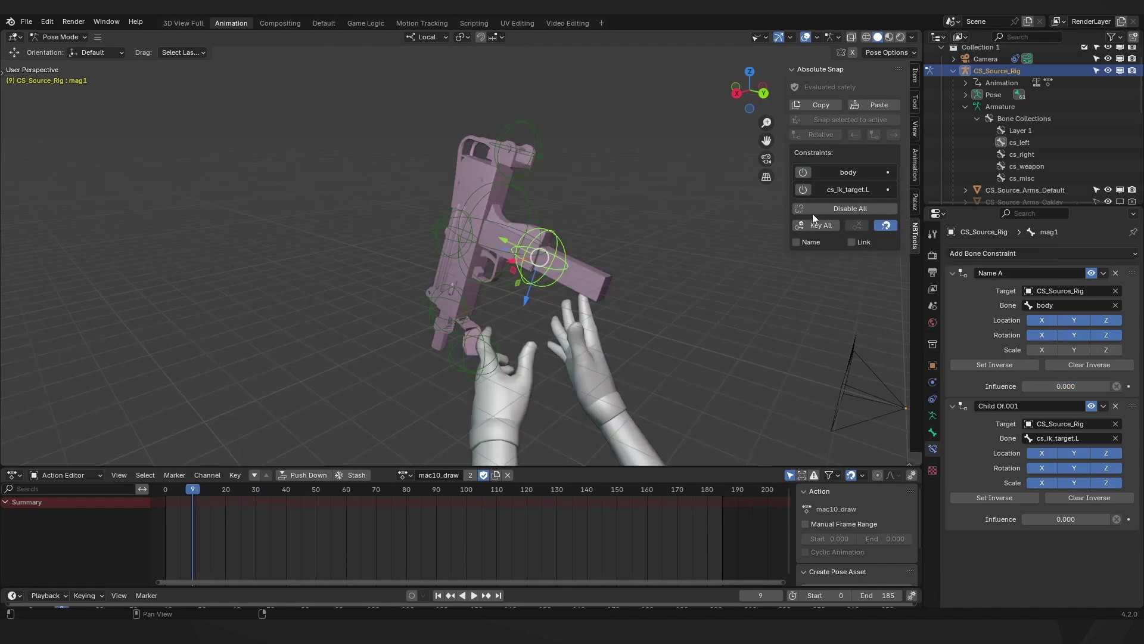
click(804, 172)
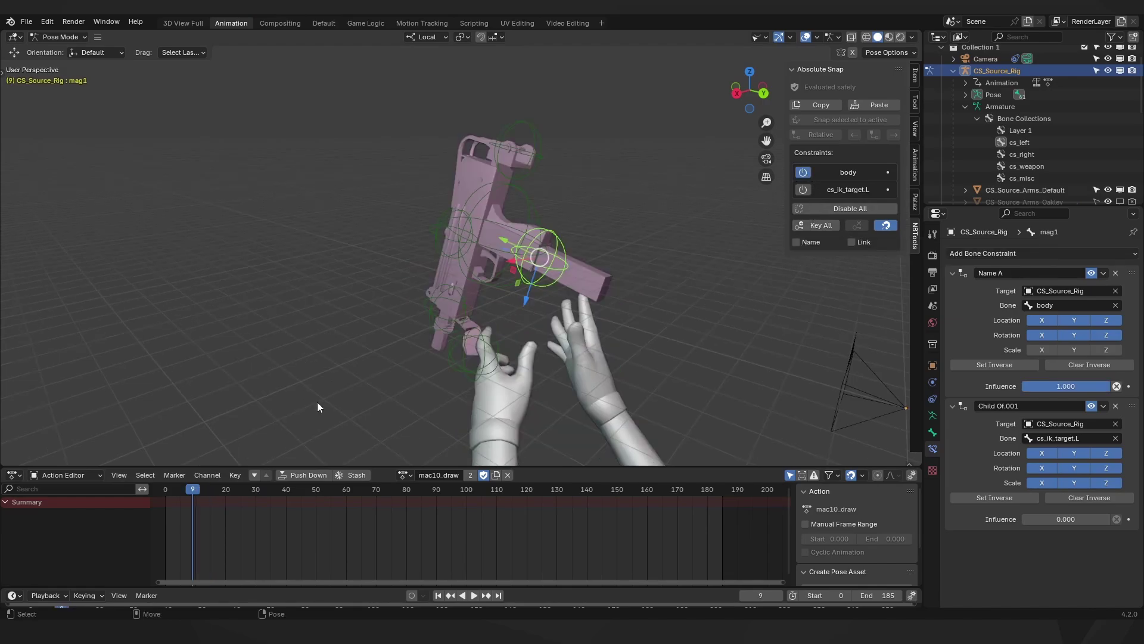
key(space)
Key both constraints with body on at frame 30 and body off at frame 31
drag(200, 489, 257, 488)
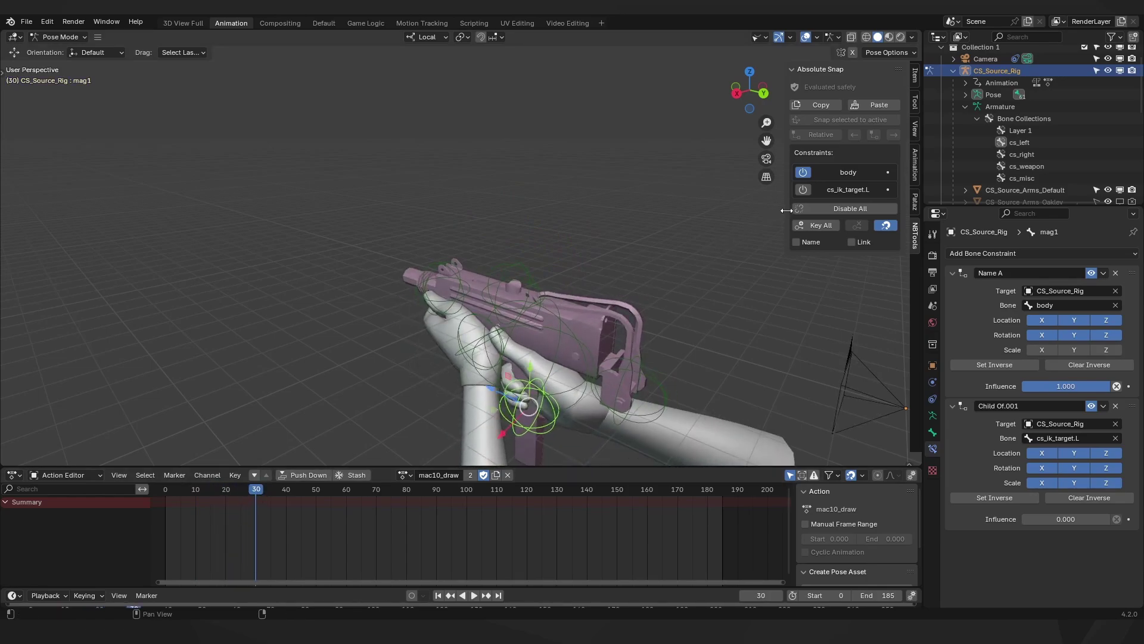
click(818, 225)
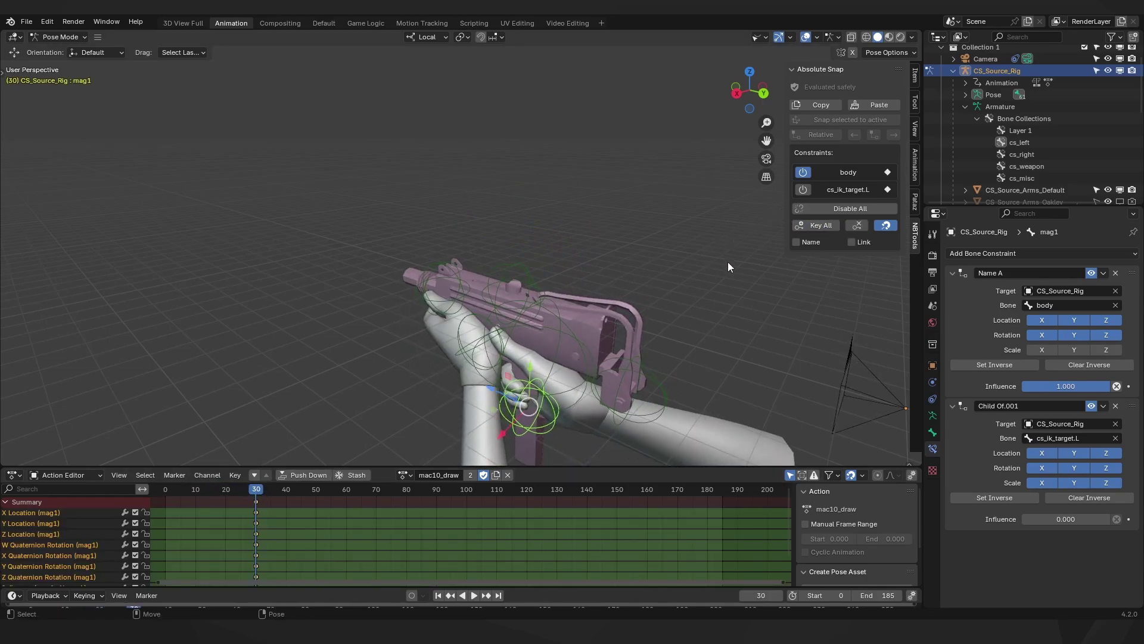
click(258, 488)
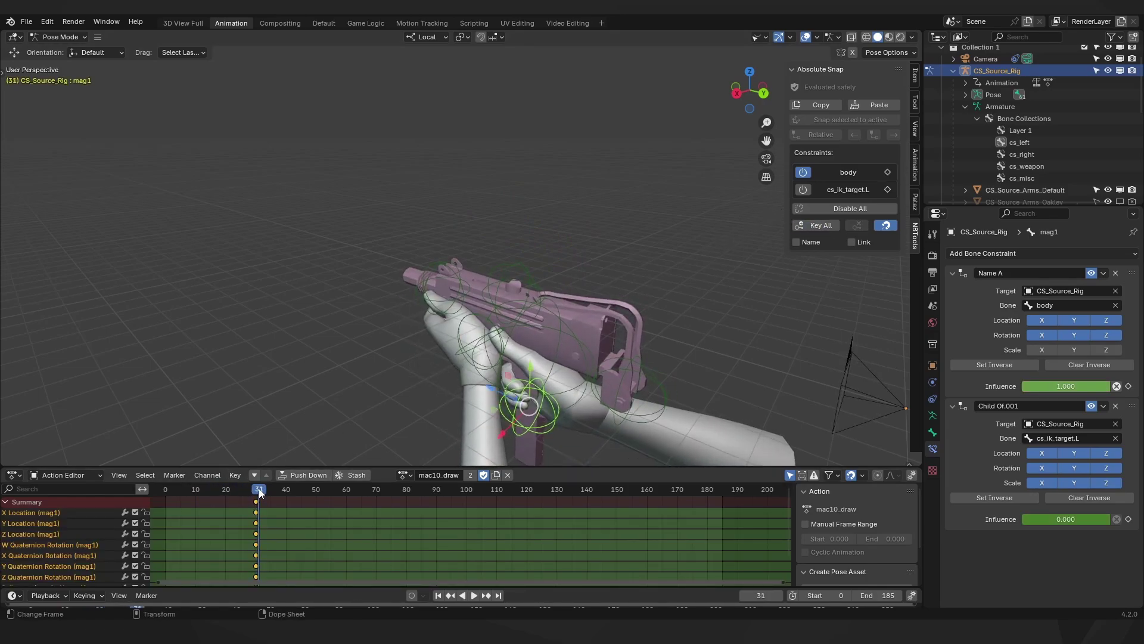
click(804, 172)
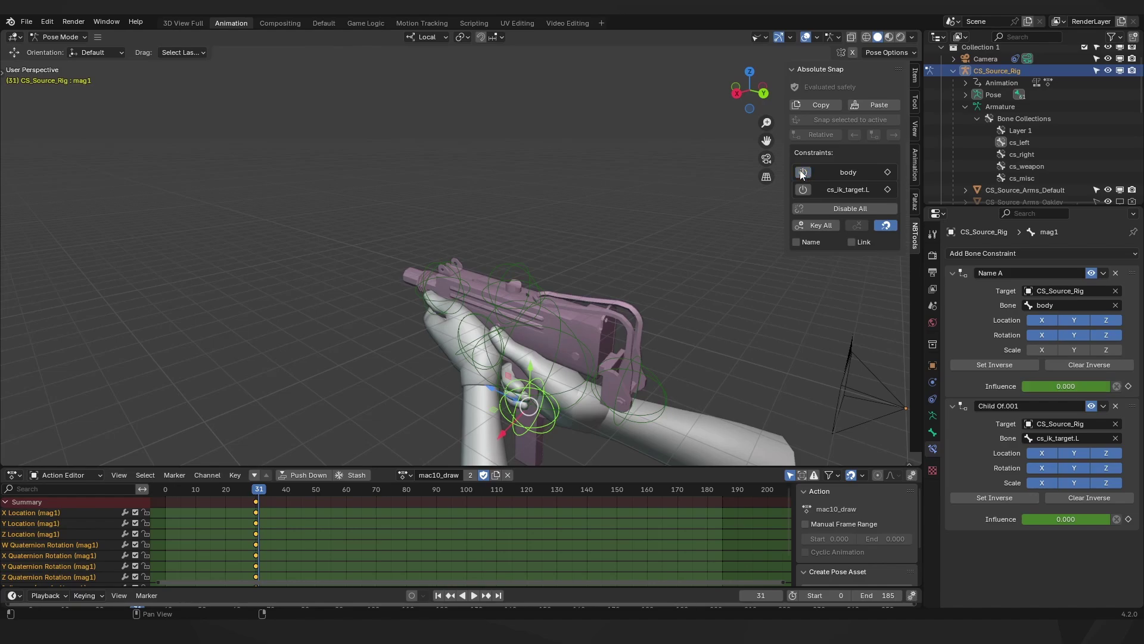
click(814, 225)
drag(260, 491, 255, 490)
Check the parent switch around frames 30–41, then clear mag1's constraint keys at frame 41
click(531, 277)
click(560, 317)
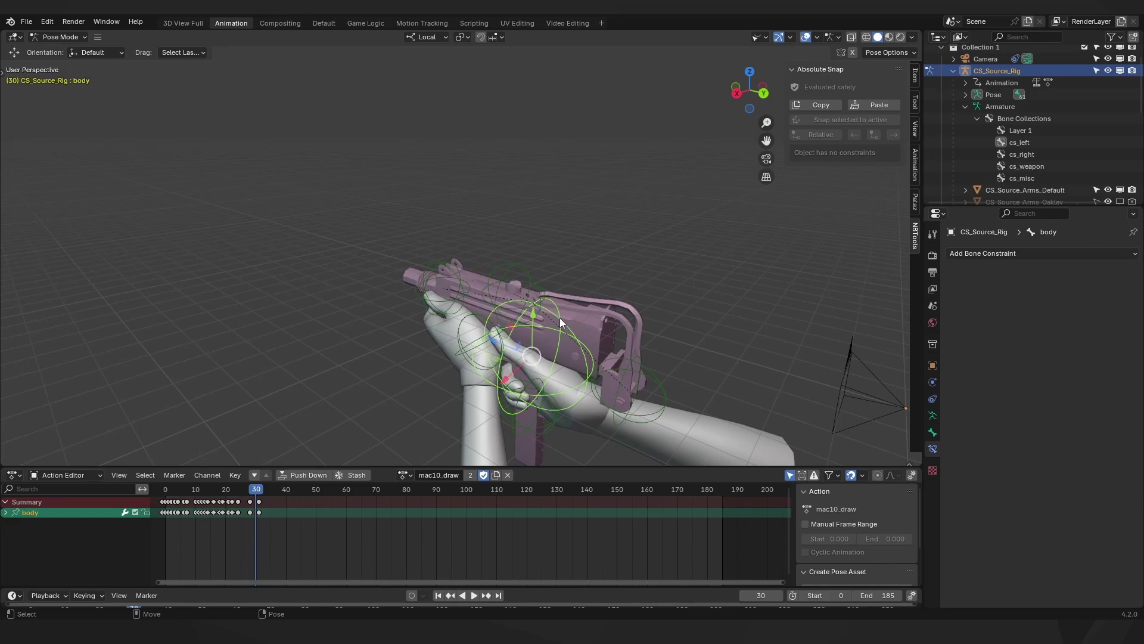
key(r)
key(Escape)
key(Right)
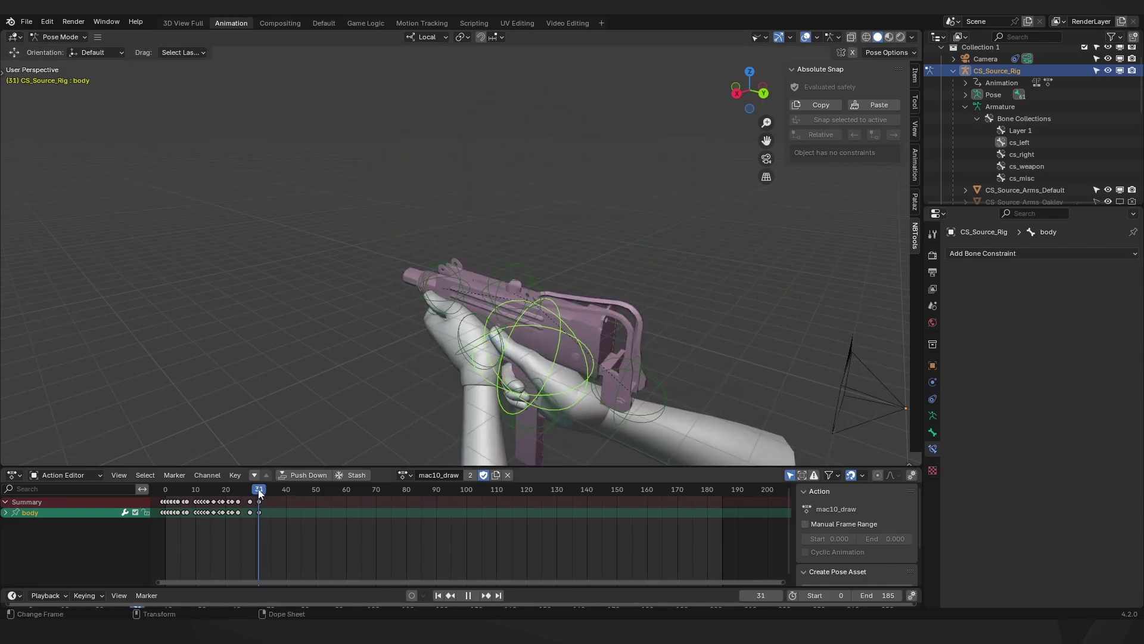
key(Right)
key(Right)
key(Right)
key(Right)
key(Right)
key(Right)
key(Right)
key(Right)
key(Right)
key(Right)
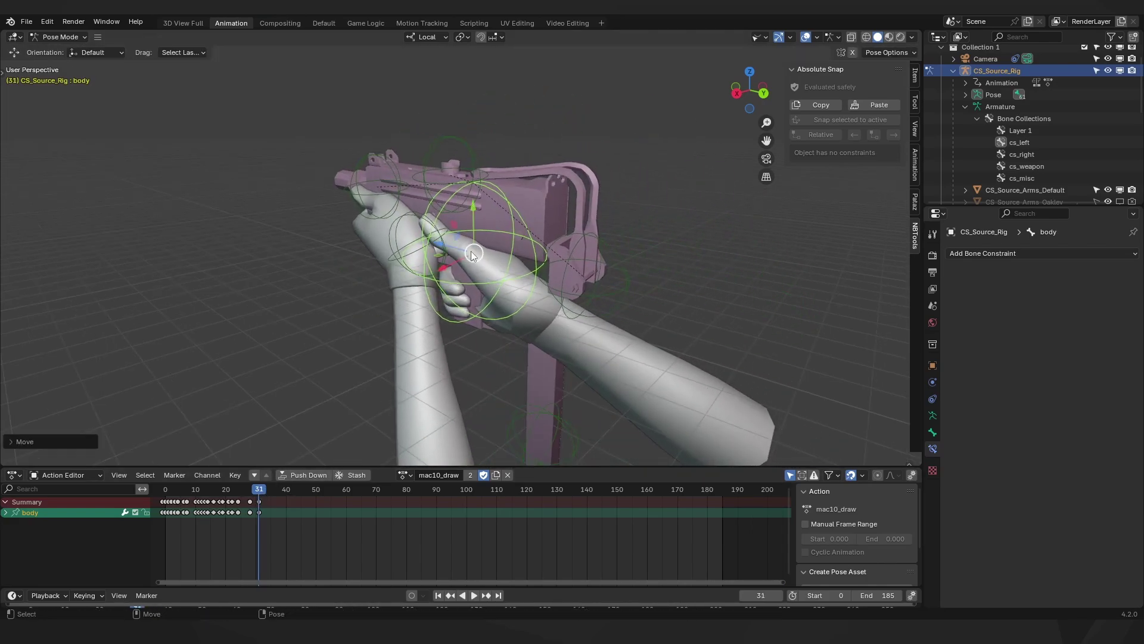
click(500, 301)
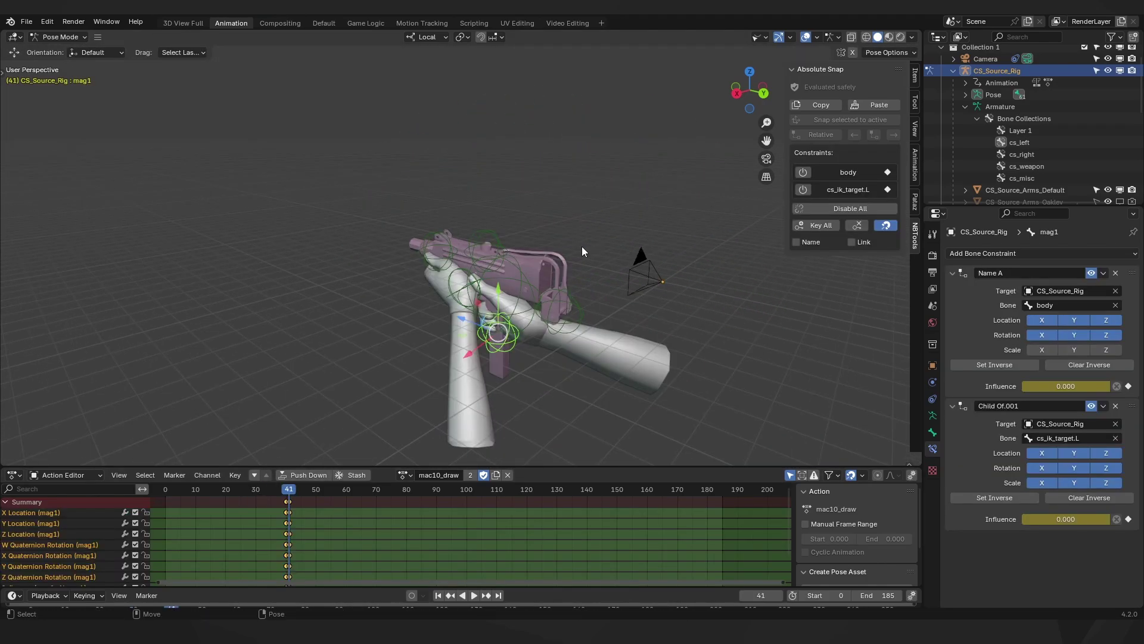
click(857, 224)
key(Left)
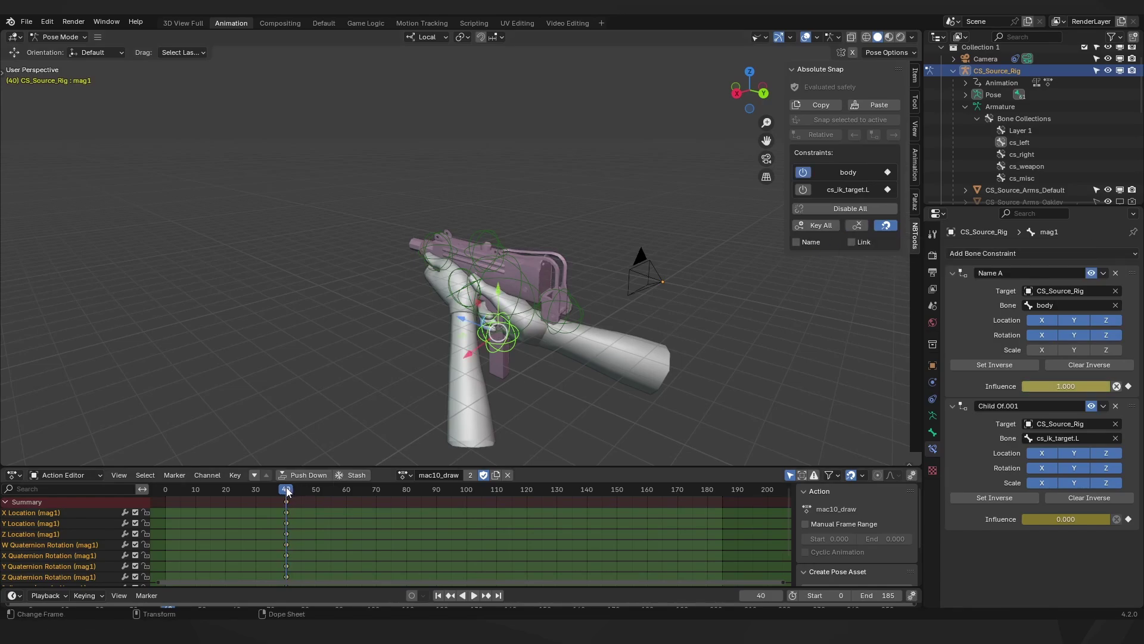
Delete all of mag1's constraint keyframes, then toggle the constraints to compare, leaving body off
click(890, 224)
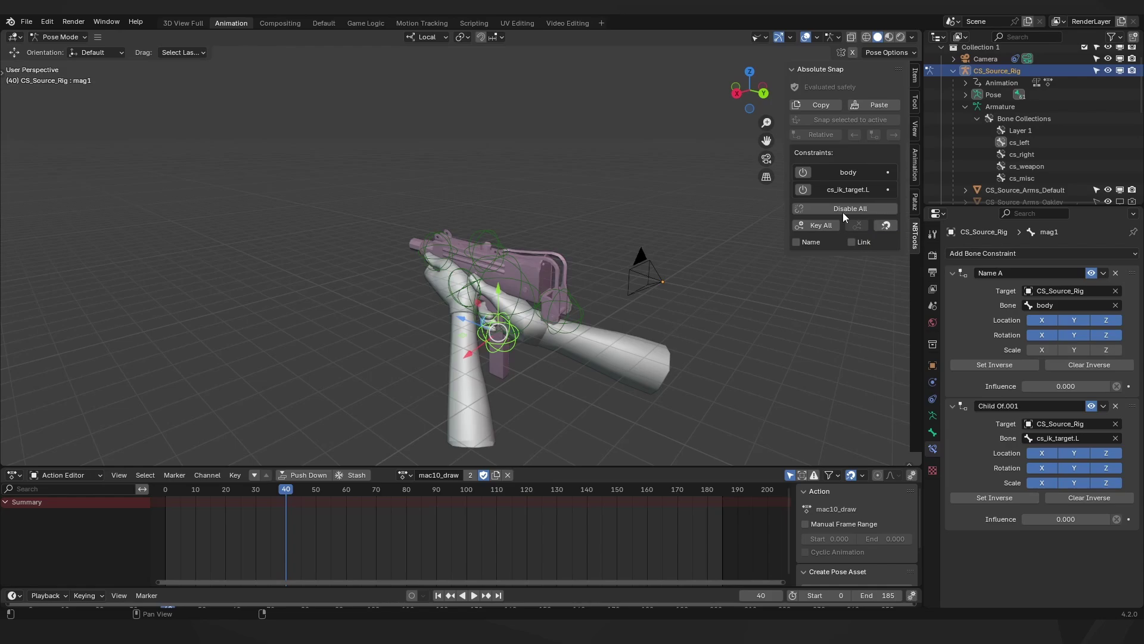
click(803, 171)
click(804, 189)
click(804, 189)
click(805, 172)
click(805, 172)
middle_drag(695, 259, 670, 273)
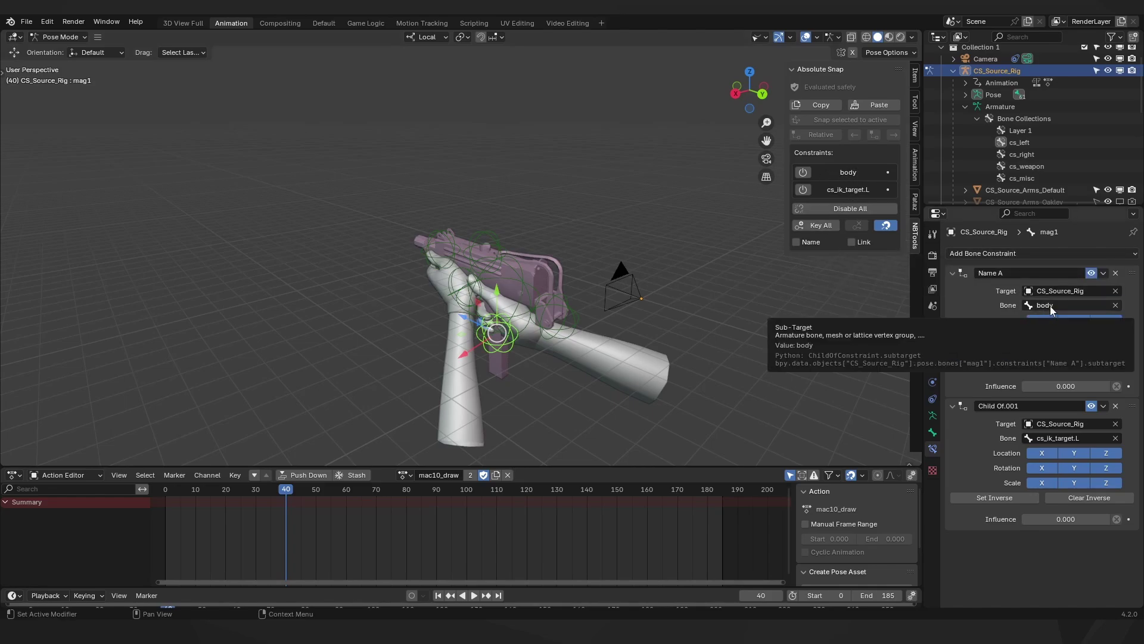
Tick Name to list mag1's constraints by their own names and test the Name A toggle
click(813, 241)
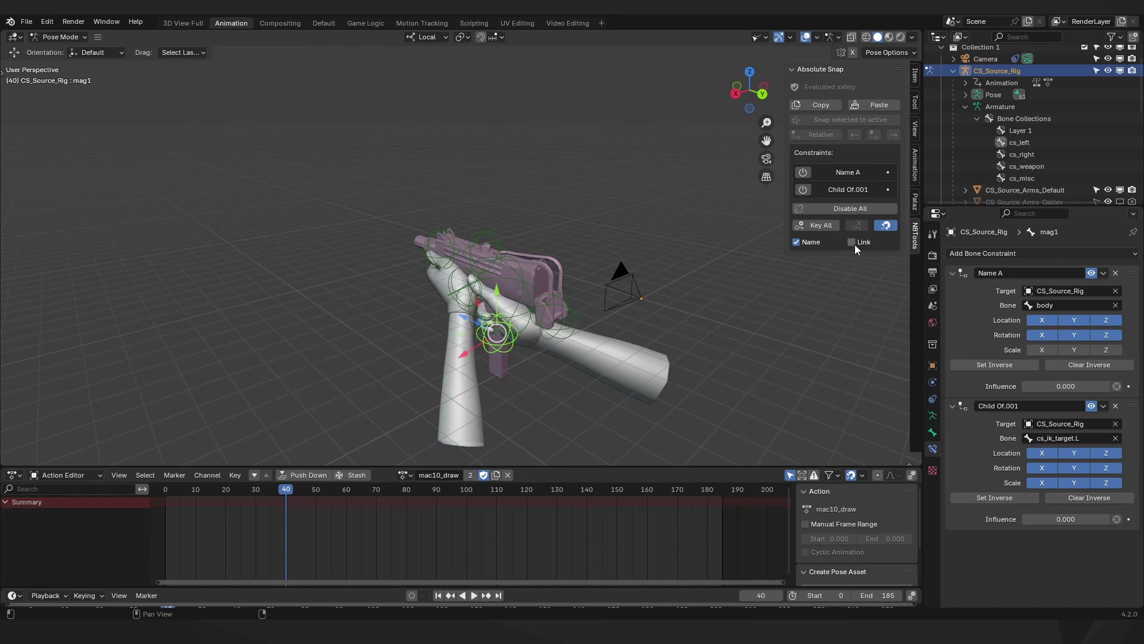
click(803, 172)
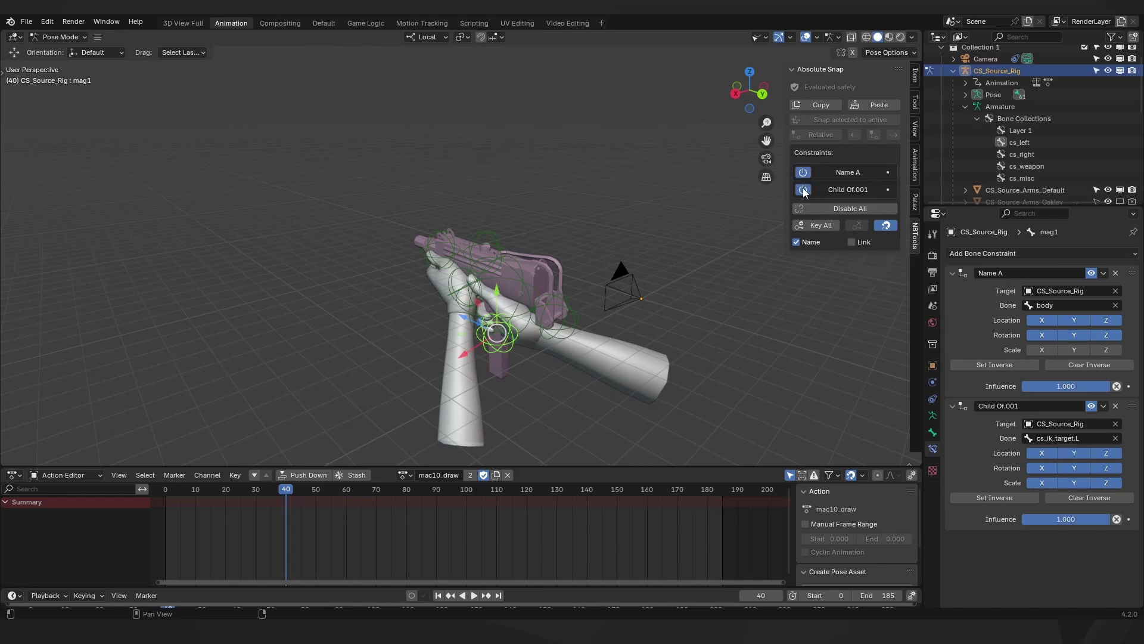
click(804, 171)
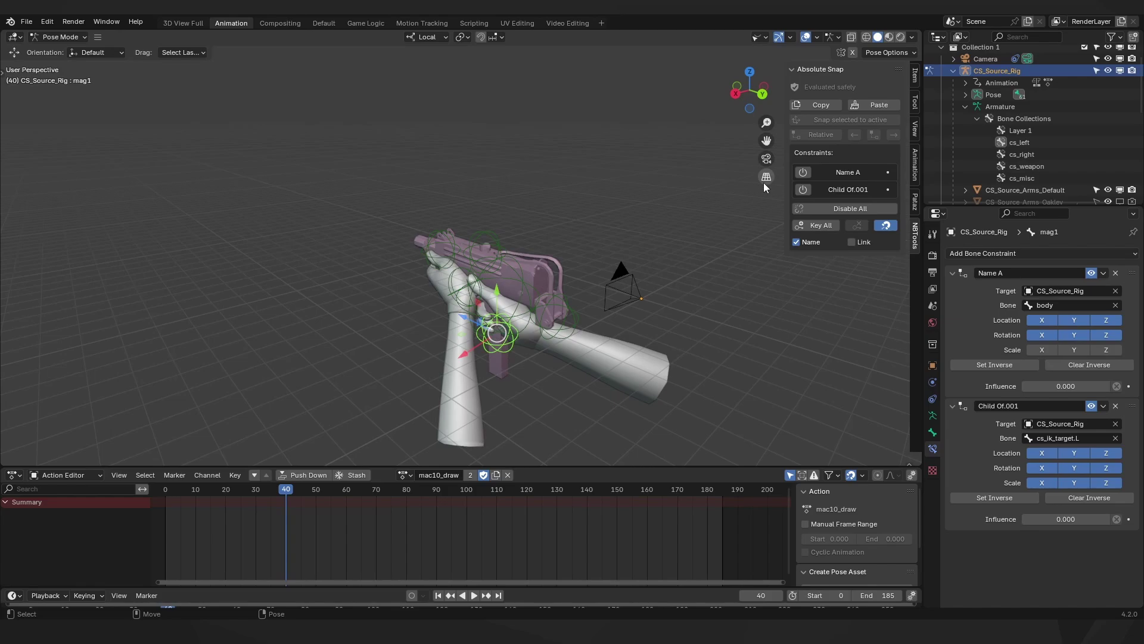
Enable Link so only one constraint stays on, flip between them, ending with Name A on
click(851, 242)
click(803, 172)
click(804, 190)
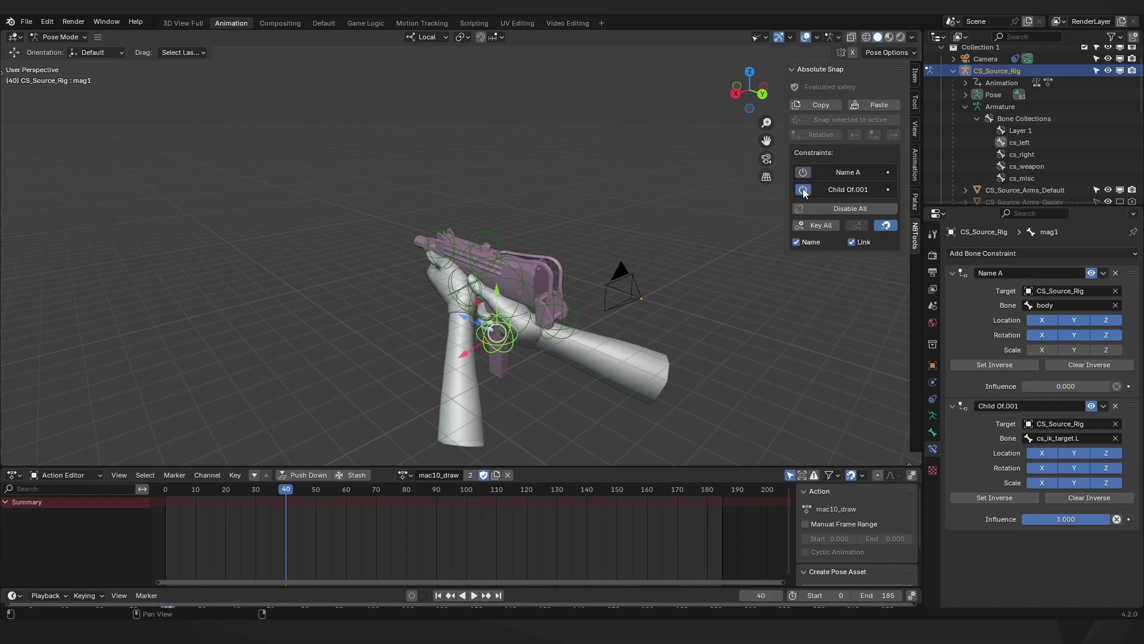
click(803, 172)
click(804, 190)
click(803, 173)
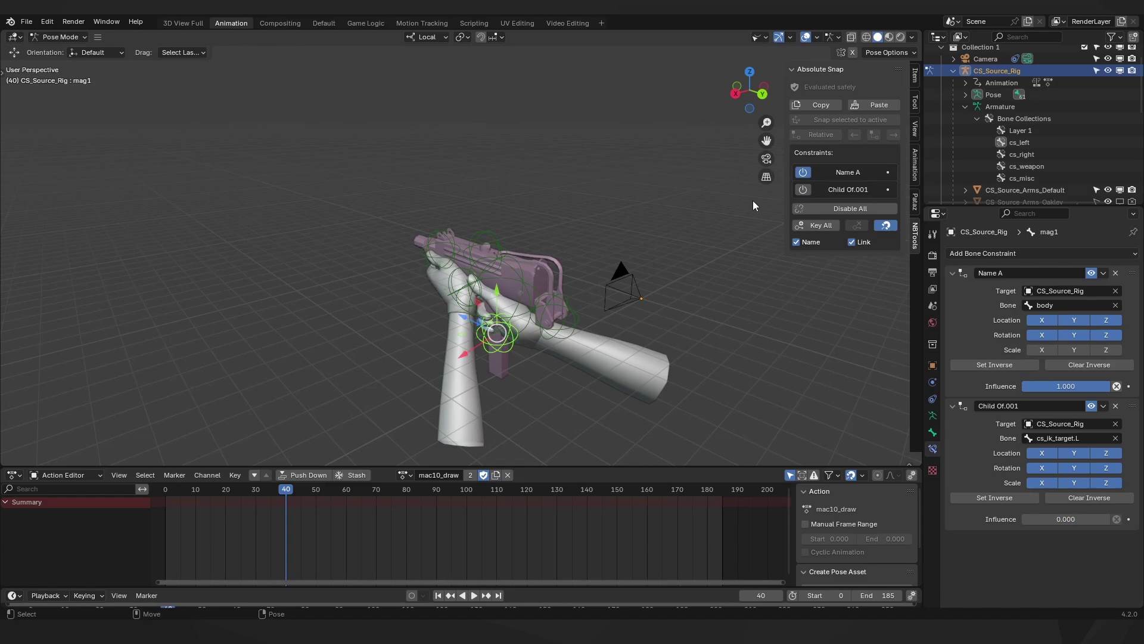
Enable Auto Keying, then switch Child Of.001 and Name A off, keying both at frame 40
click(411, 594)
click(803, 190)
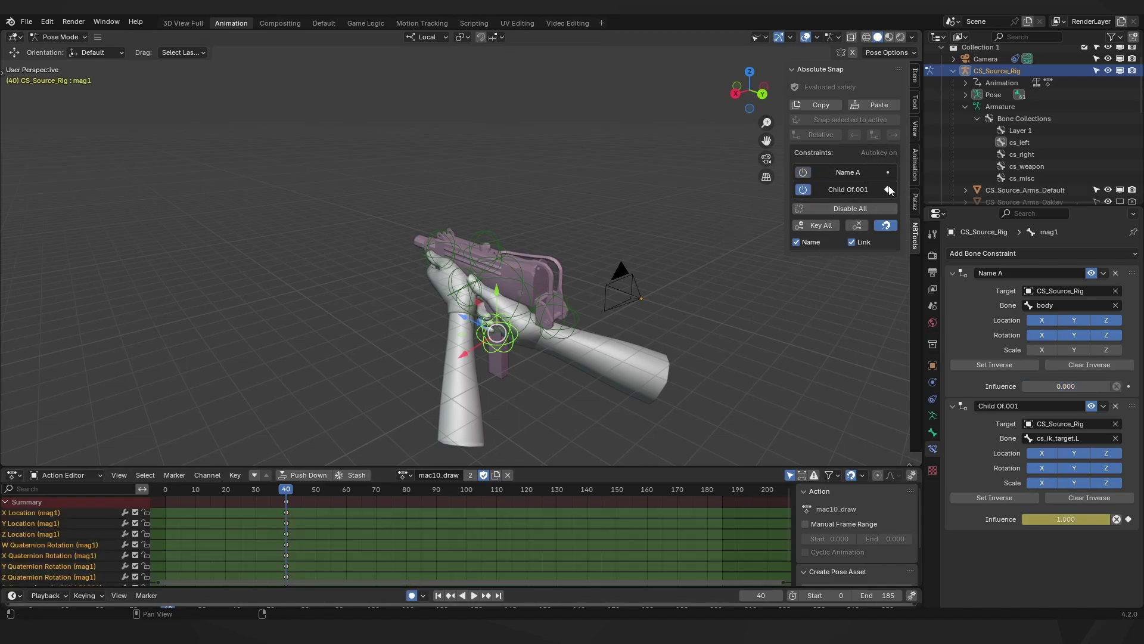
click(803, 173)
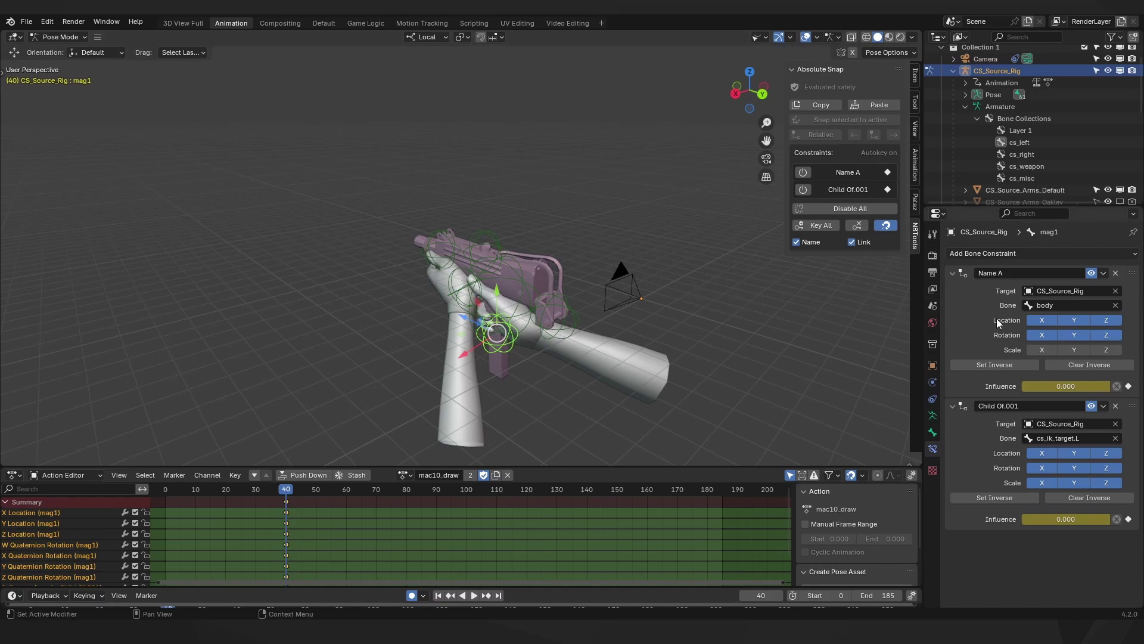
Disable Name A's Location X and set its influence to 0.480 to trigger Absolute Snap warnings, then undo
click(1049, 318)
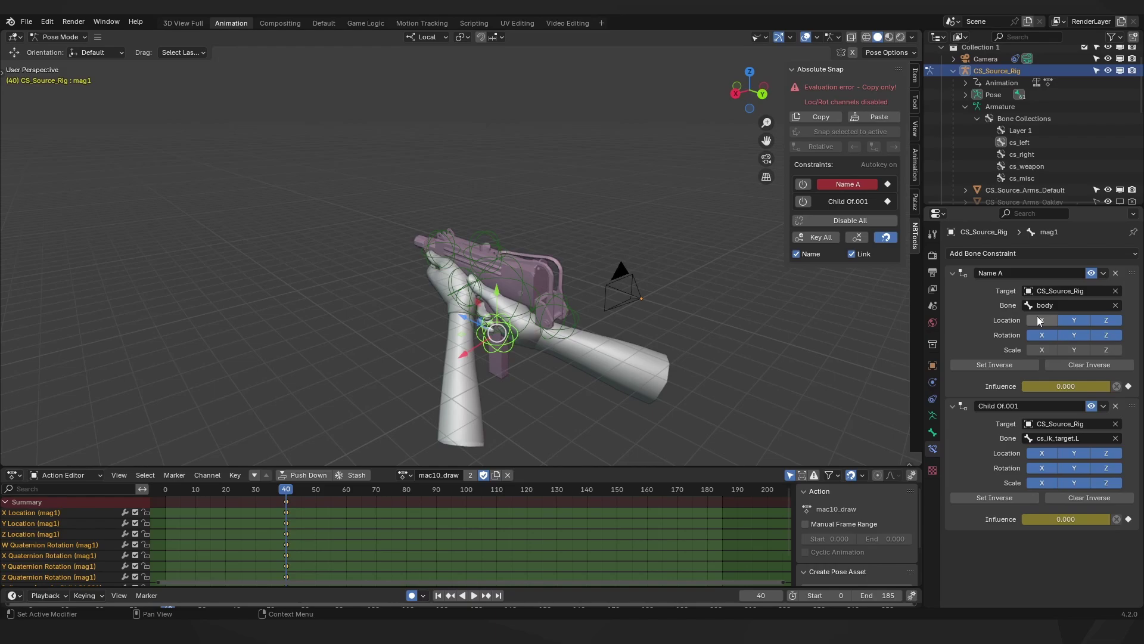
mouse_move(1050, 386)
mouse_down()
mouse_move(1078, 386)
mouse_move(1055, 386)
mouse_move(1065, 385)
mouse_up()
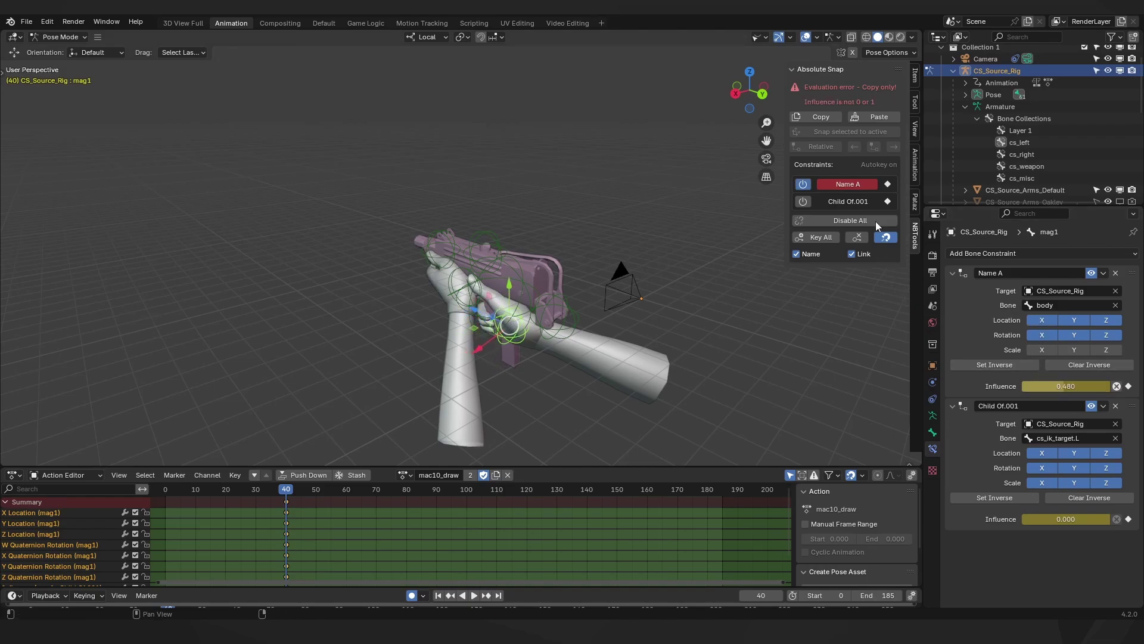
key(ctrl+z)
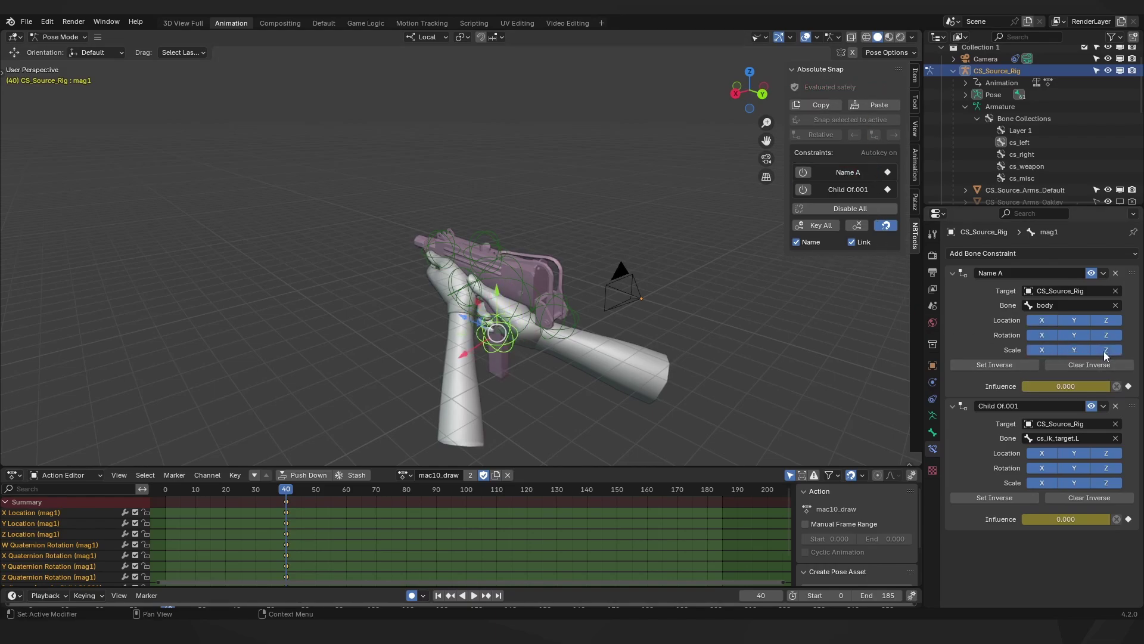